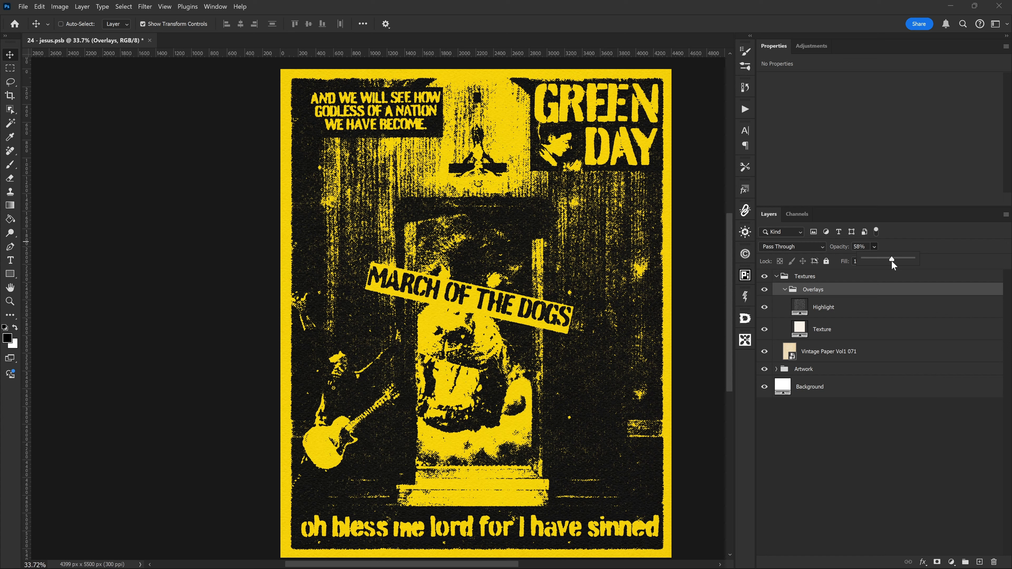
Lower the Overlays group's opacity to 58%, deselect it, and check the paper texture around the quote lettering.
mouse_move(901, 256)
left_mouse_down()
mouse_move(915, 255)
mouse_move(891, 261)
left_mouse_up()
left_click(865, 415)
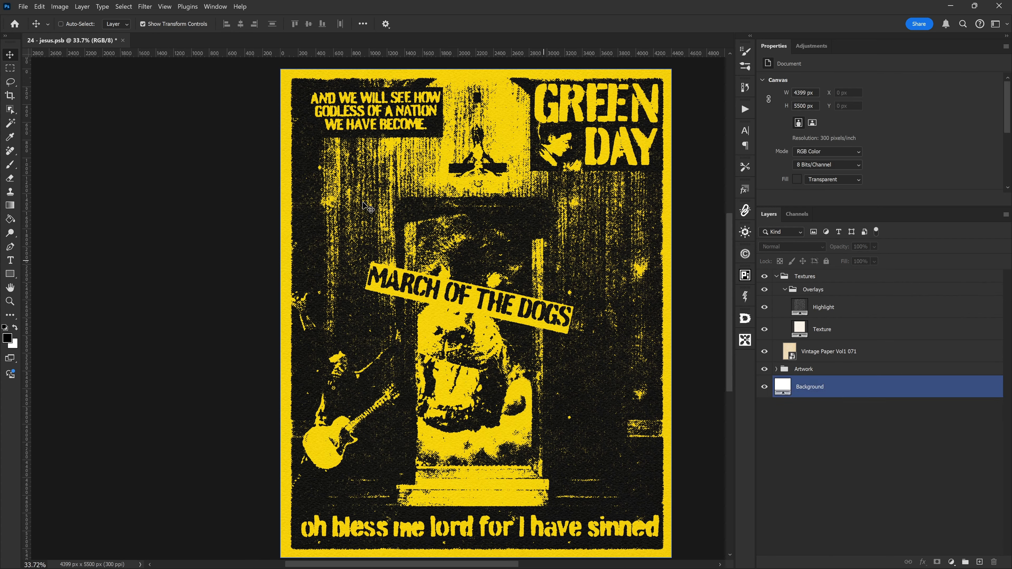
scroll(358, 123, "up", 5)
scroll(364, 127, "up", 5)
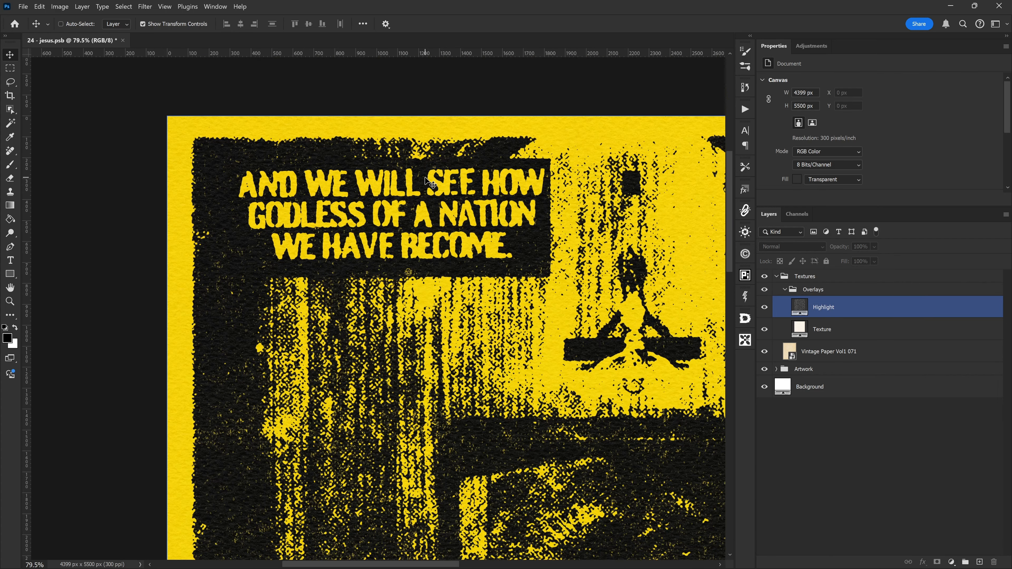
scroll(388, 180, "up", 1)
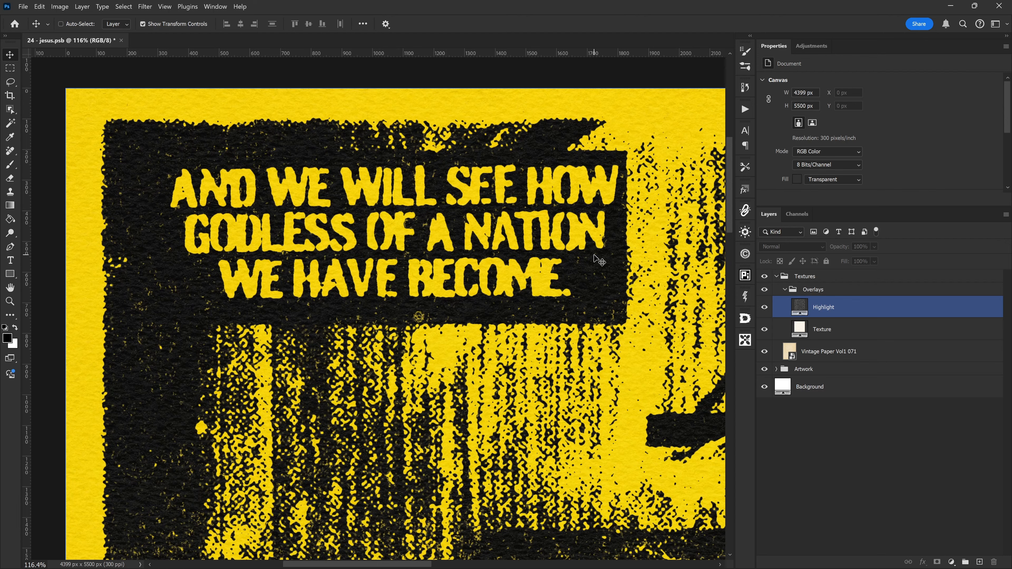
Compare the GREEN DAY lettering up close with the Overlays group hidden and shown, leaving the group visible.
scroll(574, 276, "down", 5)
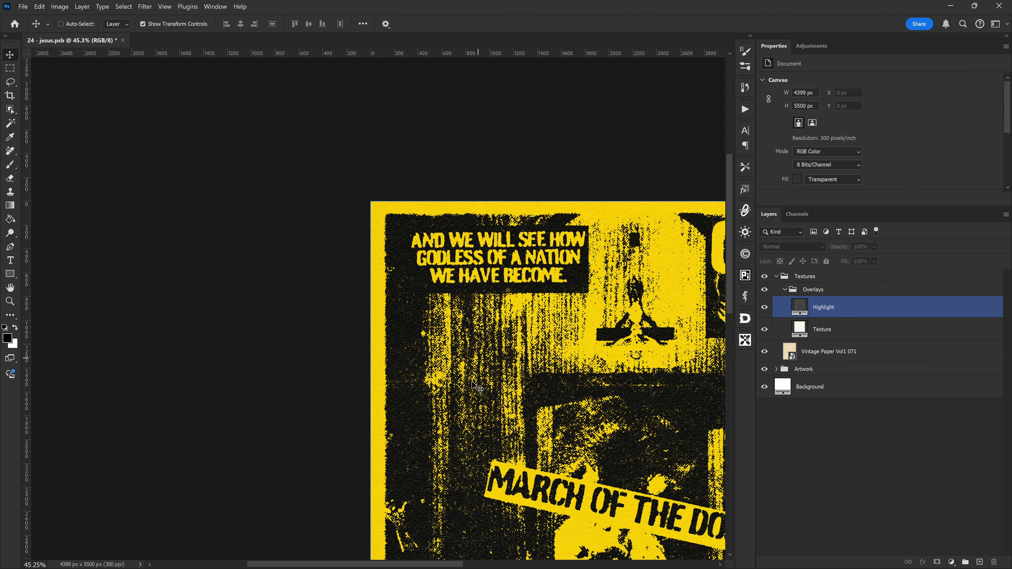
left_click_drag(452, 566, 511, 566)
scroll(450, 224, "down", 3)
scroll(451, 225, "down", 1)
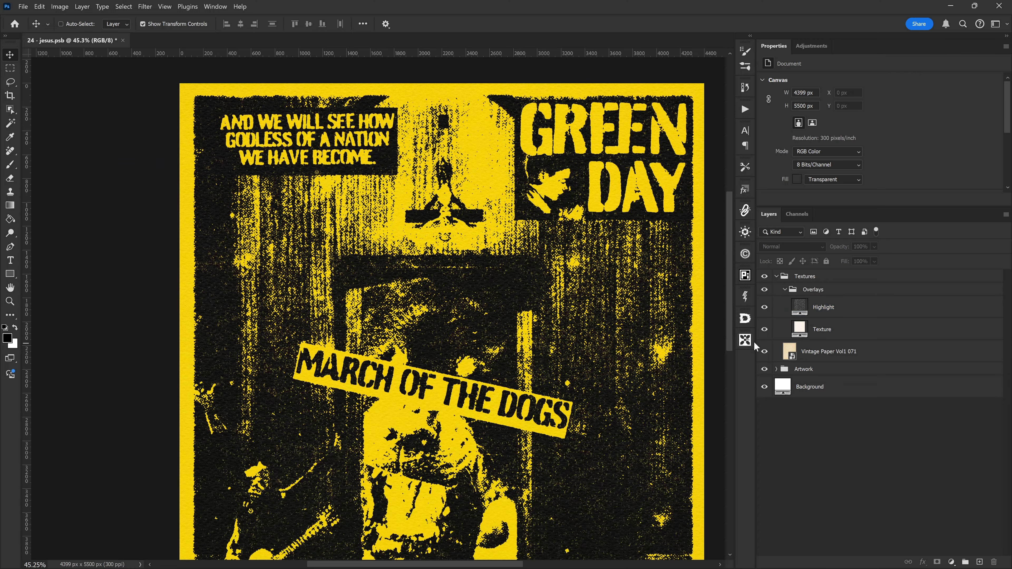
left_click(768, 292)
scroll(614, 125, "up", 7)
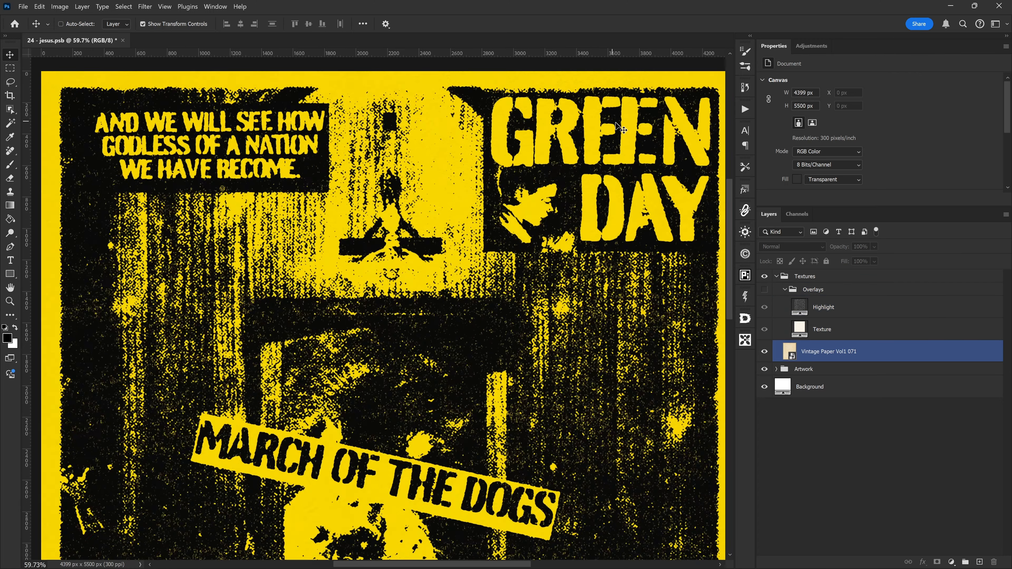
scroll(609, 132, "up", 2)
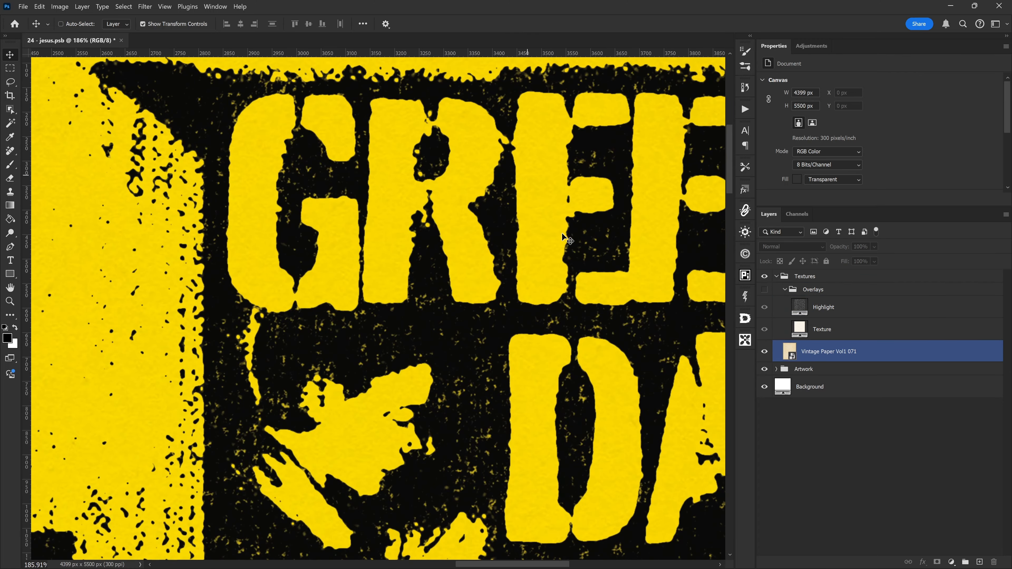
left_click(766, 292)
left_click(765, 290)
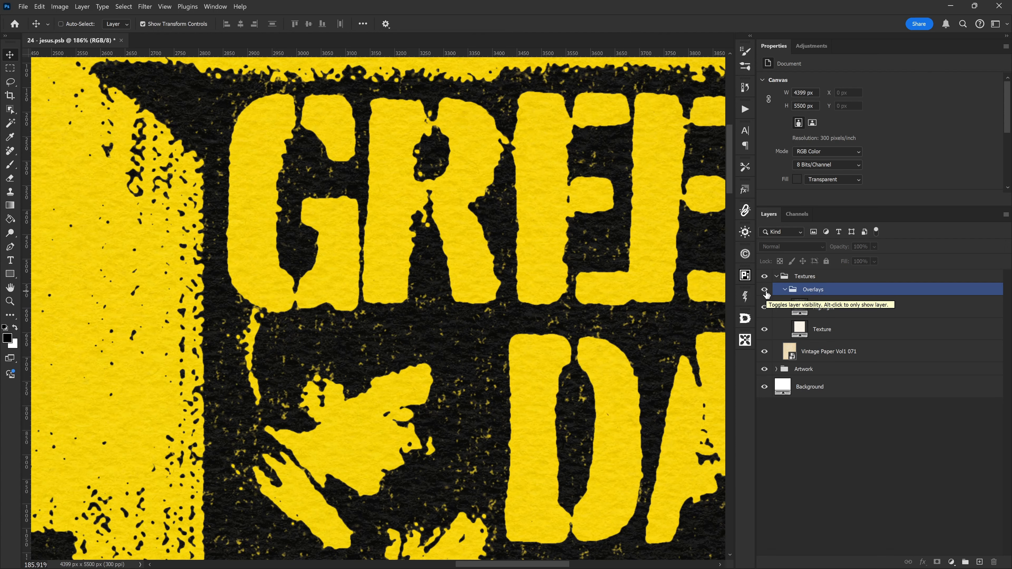
Collapse the Textures group and expand the Artwork group to expose its layers.
left_click(773, 279)
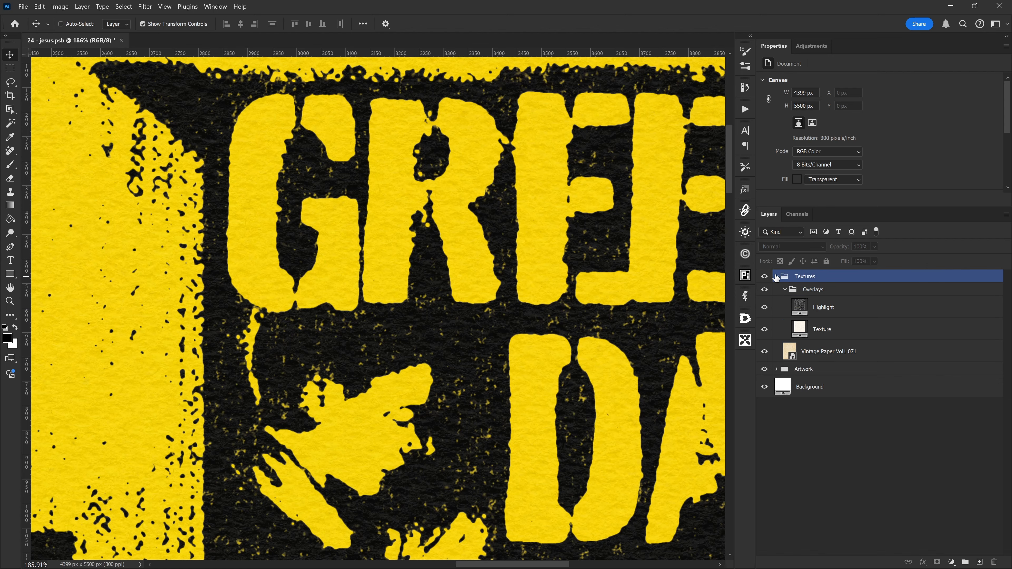
left_click(777, 276)
left_click(776, 287)
left_click(776, 290)
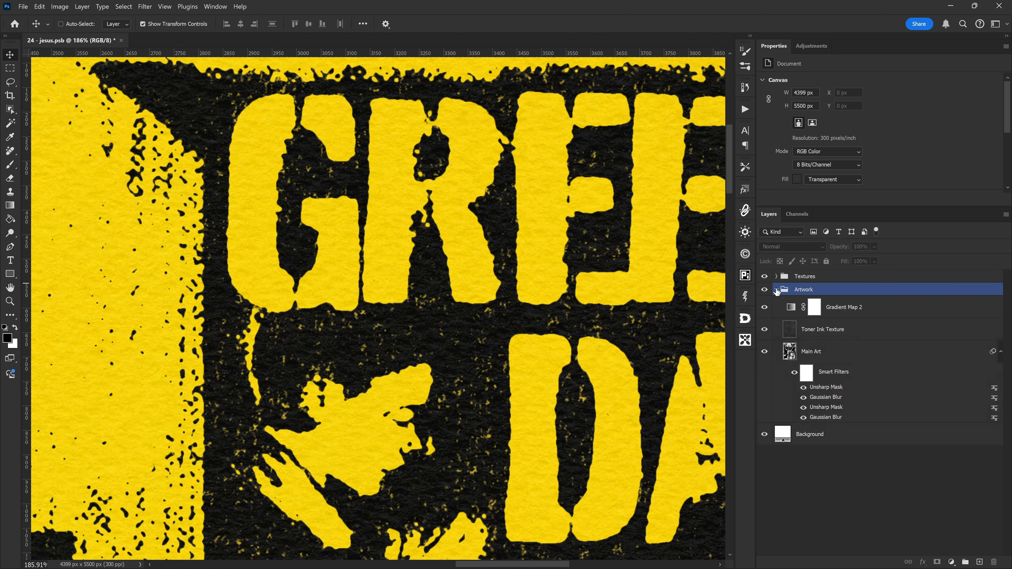
Show the Gradient Map 2 settings and compare the poster with that adjustment hidden and shown, leaving it visible.
scroll(457, 332, "down", 6)
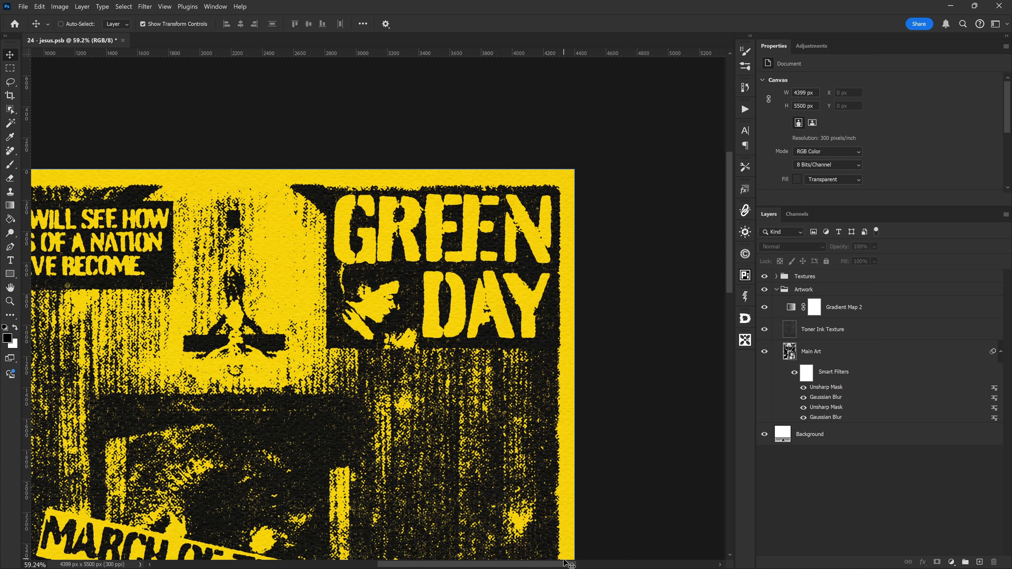
left_click_drag(566, 564, 513, 556)
scroll(510, 288, "down", 2)
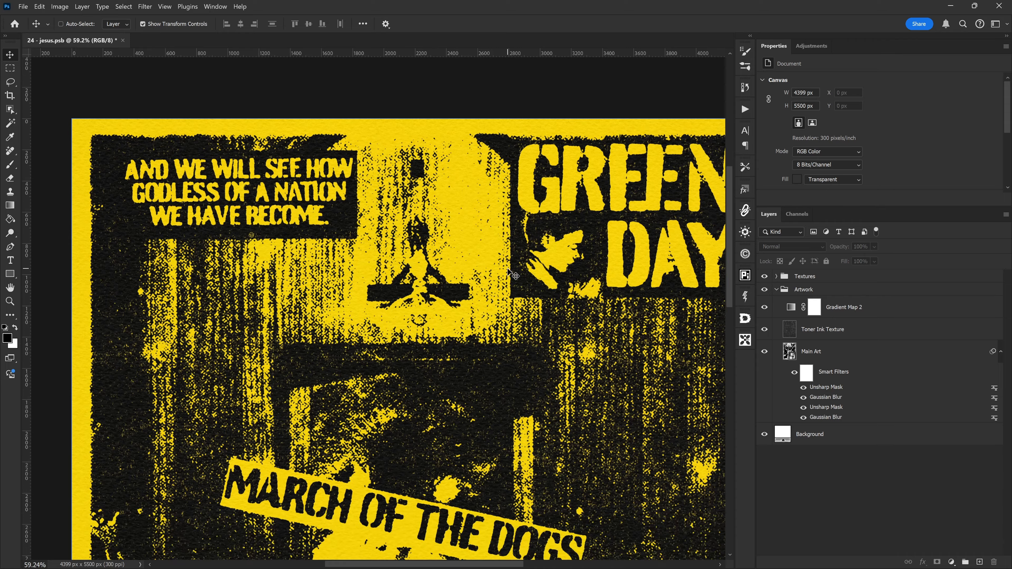
scroll(536, 261, "down", 1)
scroll(536, 262, "down", 1)
scroll(536, 262, "down", 2)
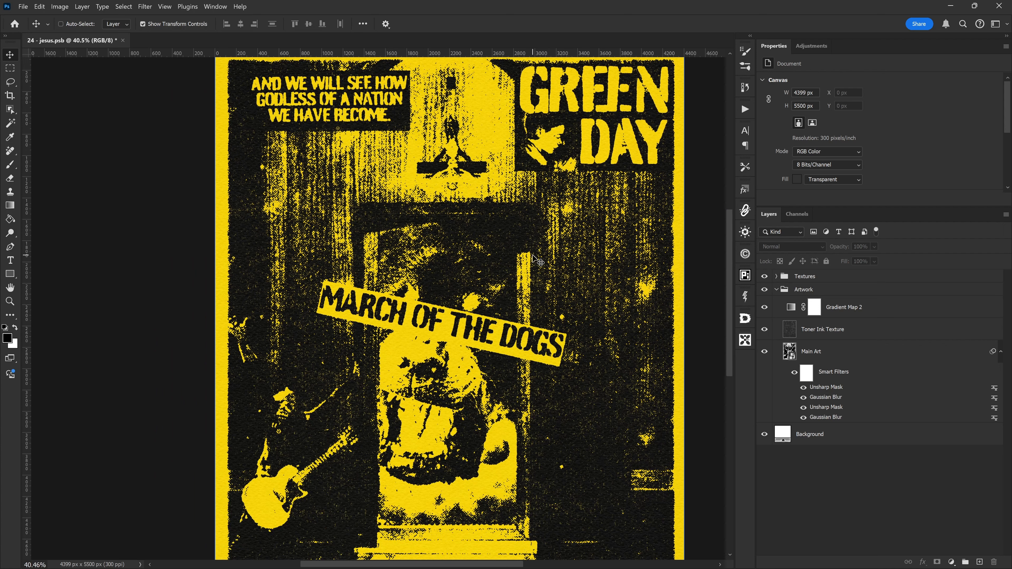
scroll(518, 209, "up", 2)
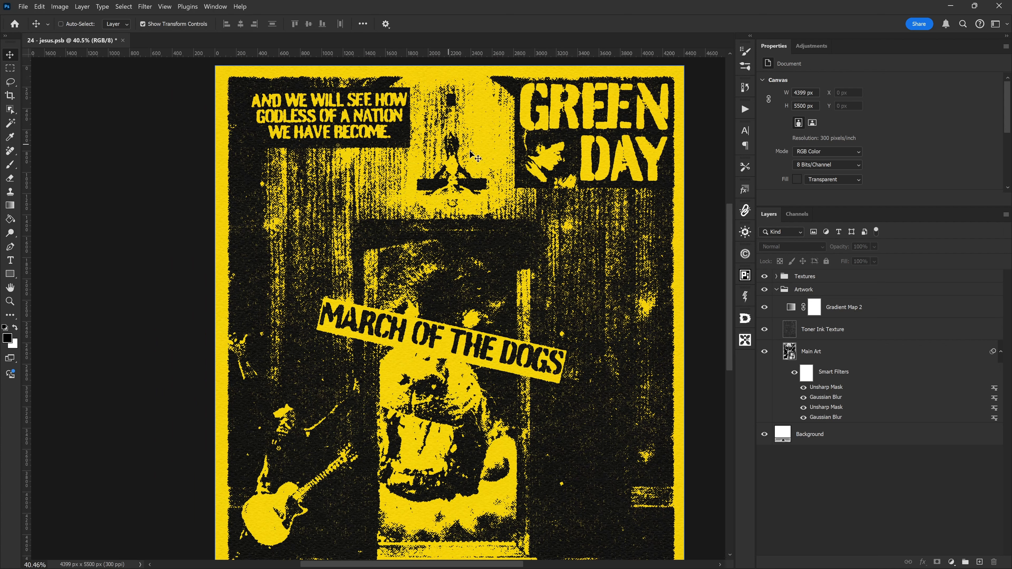
left_click(825, 290)
left_click(838, 317)
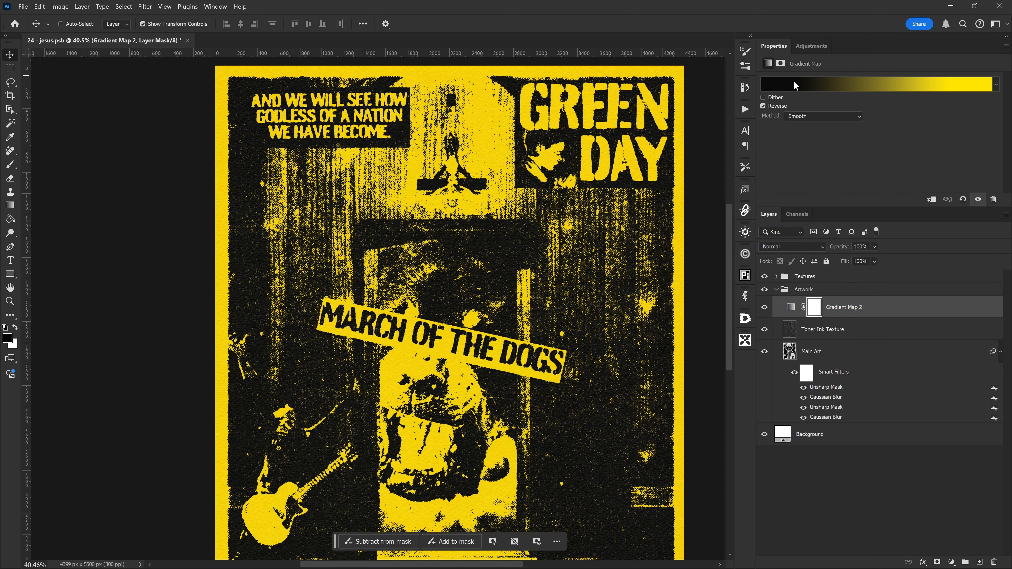
scroll(398, 94, "up", 2)
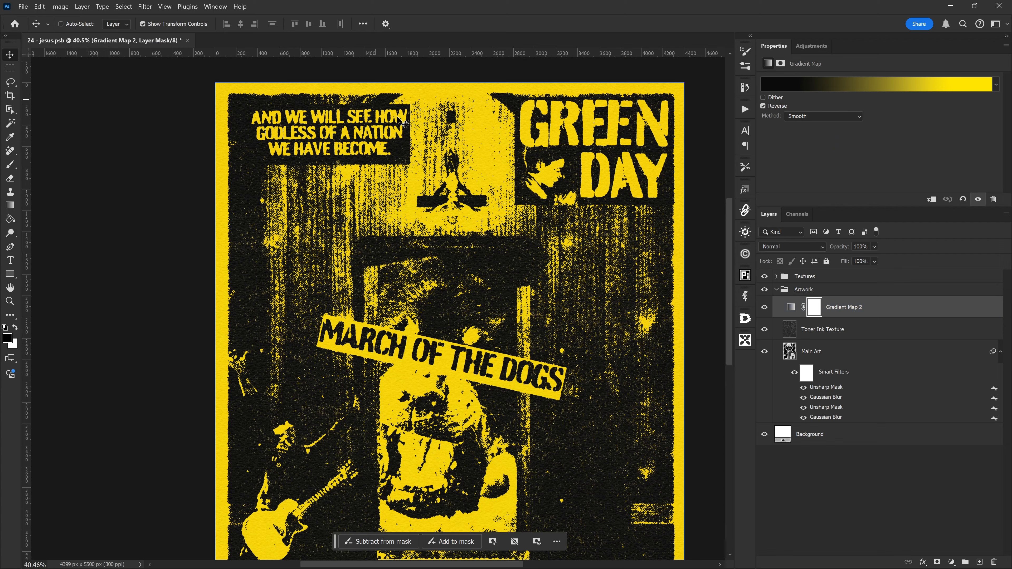
left_click(765, 308)
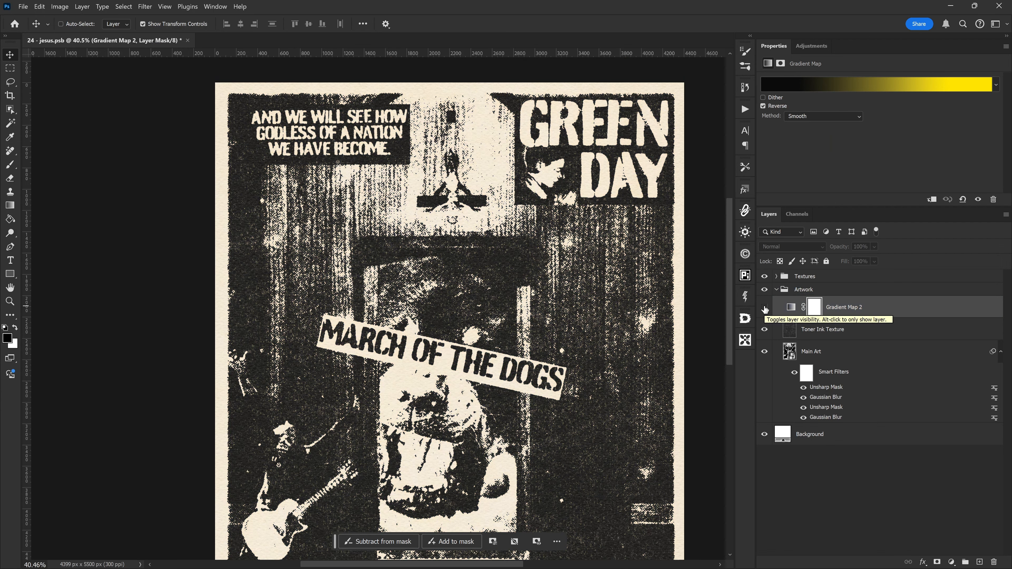
left_click(765, 308)
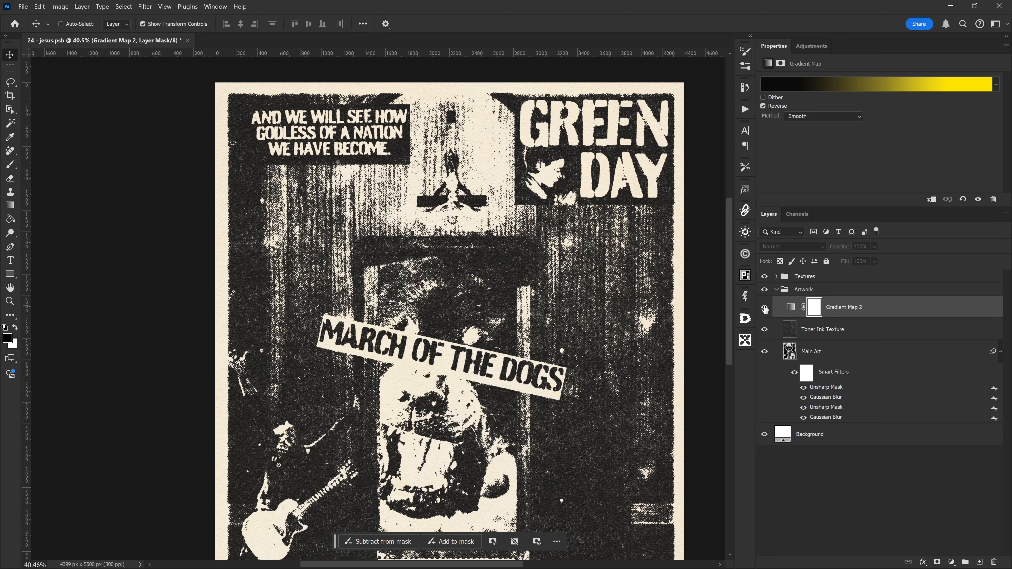
Select the Toner Ink Texture layer and compare the poster with it hidden and shown, leaving it visible.
left_click(824, 329)
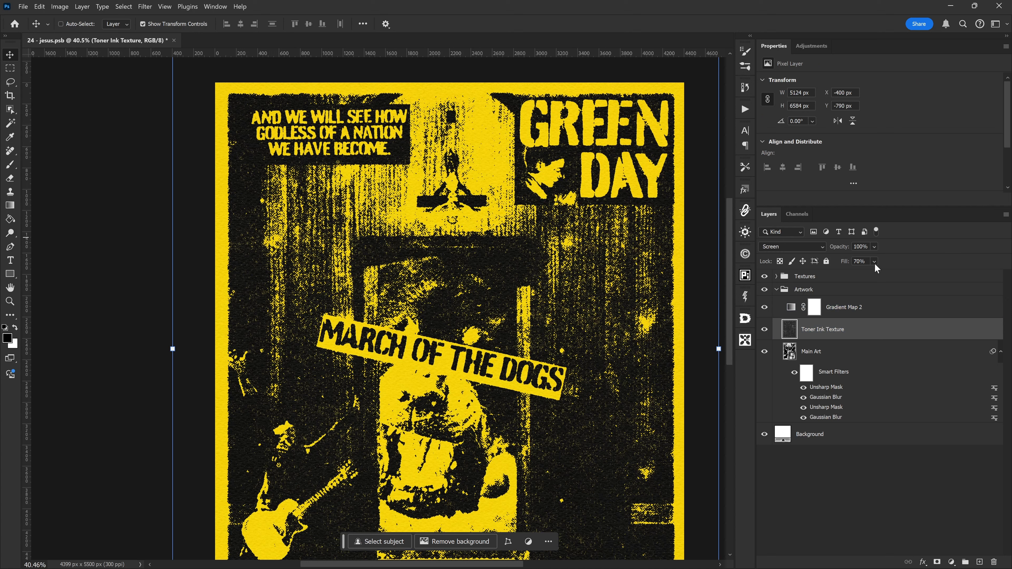
left_click(765, 330)
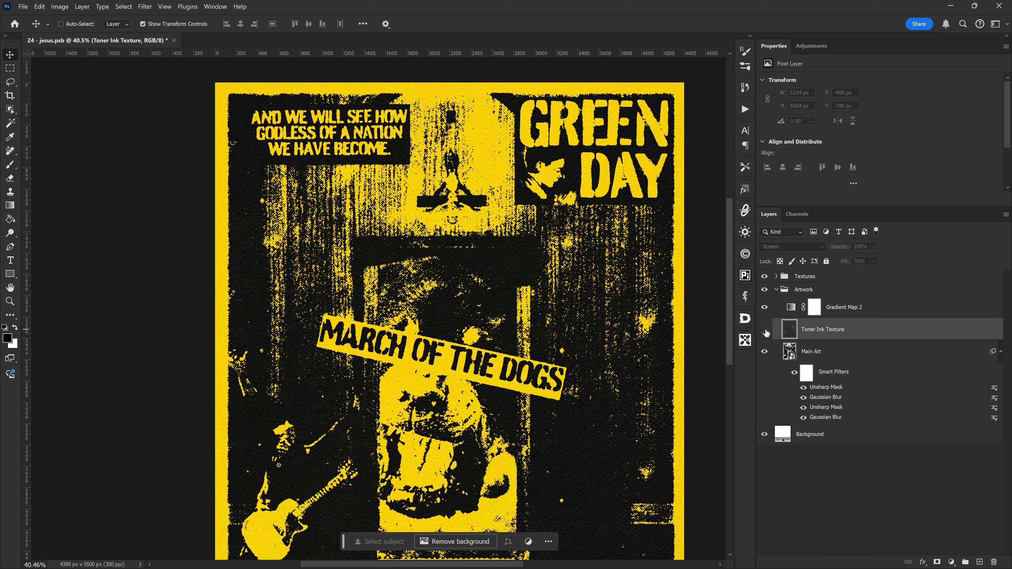
left_click(765, 331)
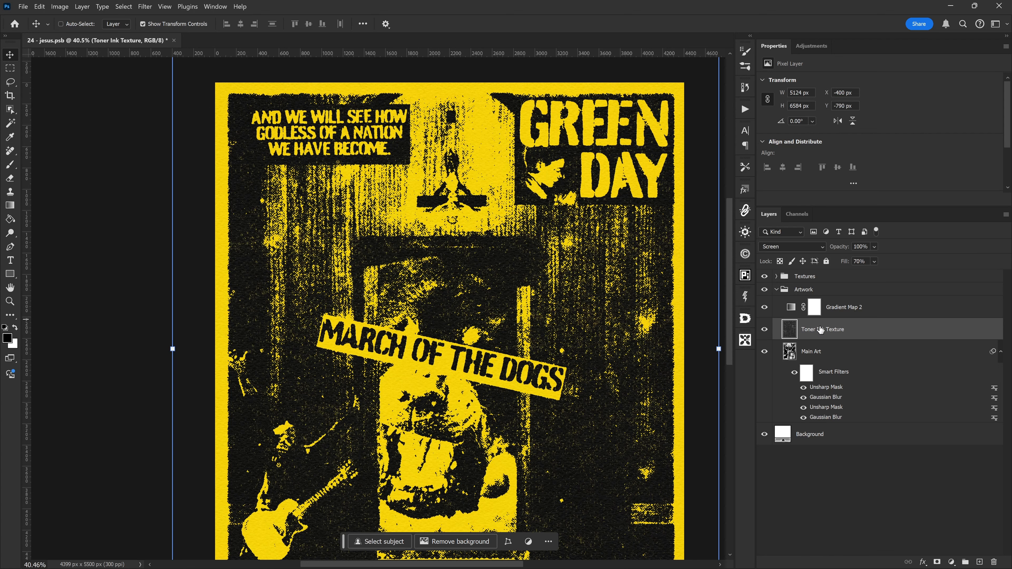
Move the Toner Ink Texture layer above Gradient Map 2 and set it to Normal blending with 100% fill.
left_click(797, 315)
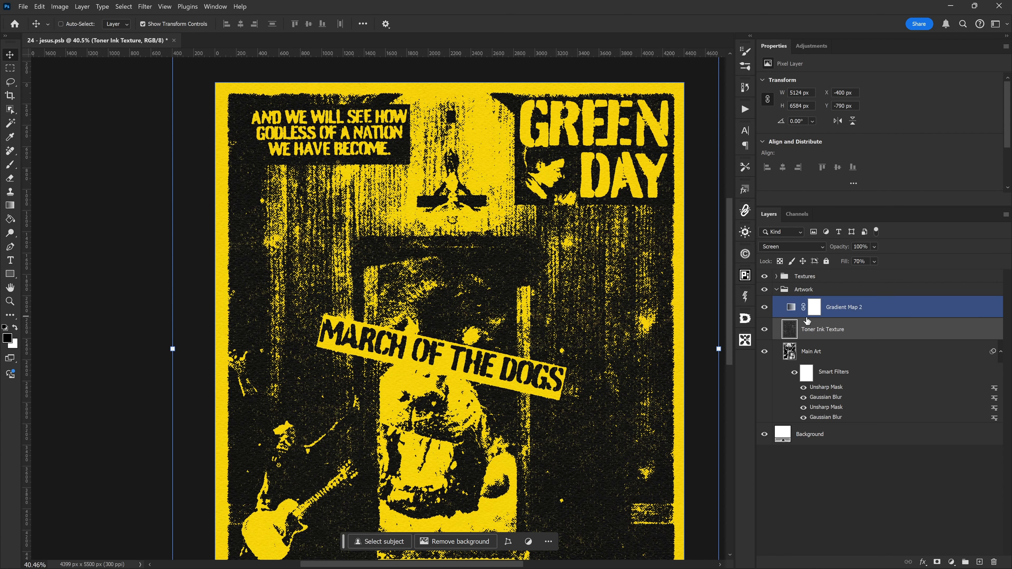
scroll(351, 257, "down", 1)
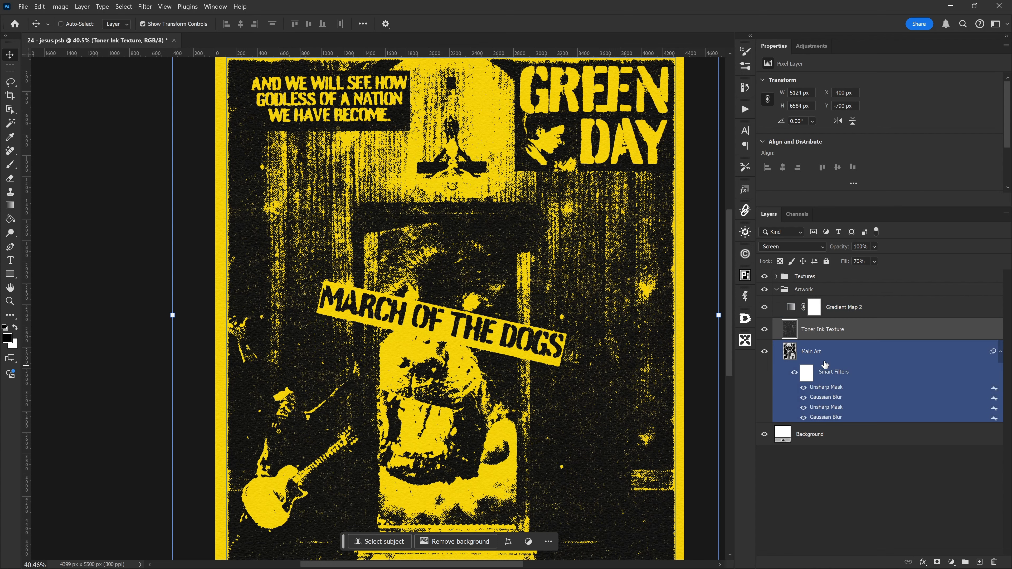
left_click_drag(834, 332, 832, 302)
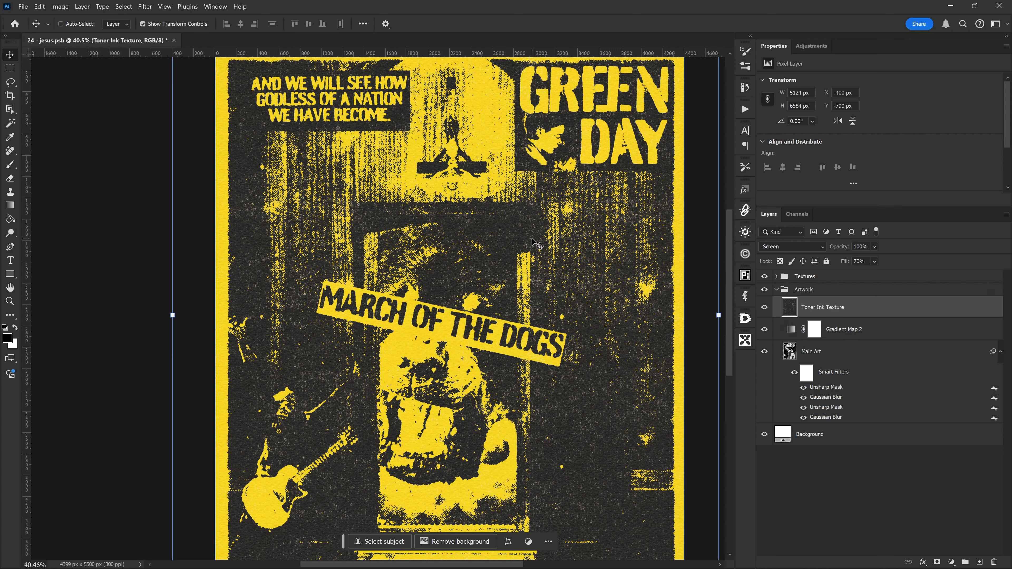
left_click(803, 248)
left_click(835, 252)
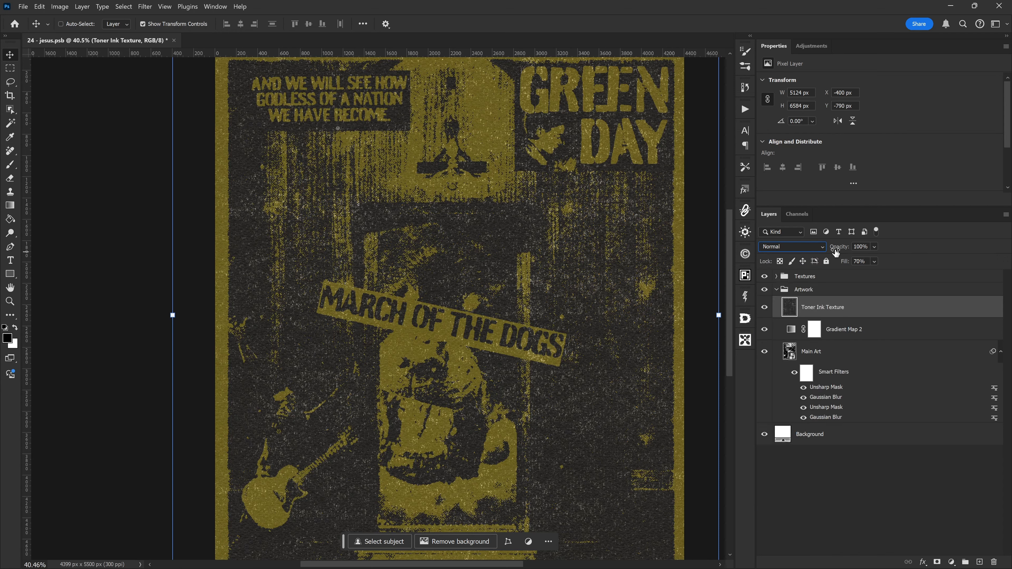
left_click(874, 261)
left_click_drag(893, 273, 933, 279)
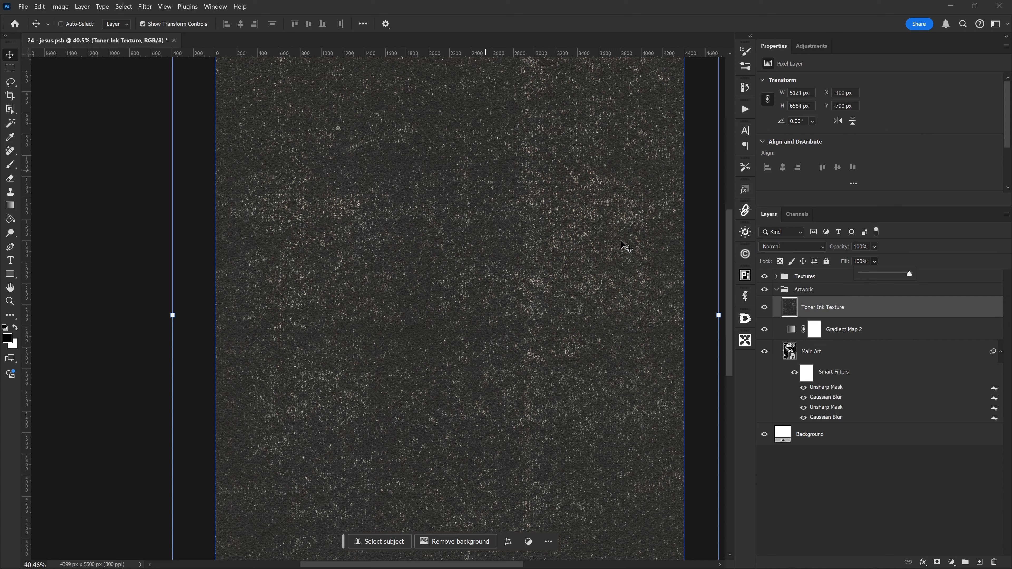
Return the Toner Ink Texture layer beneath Gradient Map 2, set it to Screen blending with 70% fill, and deselect it.
left_click_drag(812, 303, 813, 340)
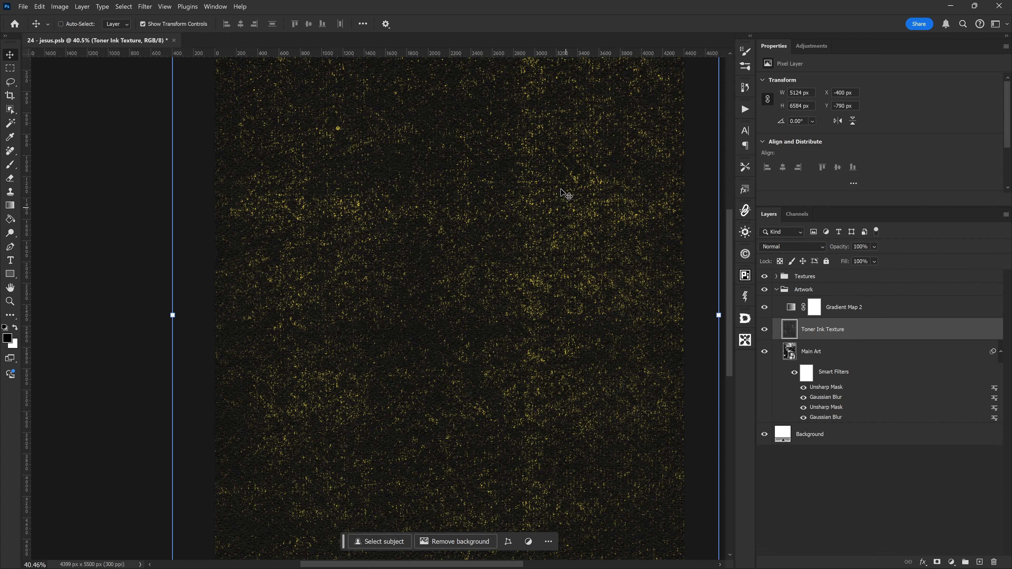
left_click(788, 247)
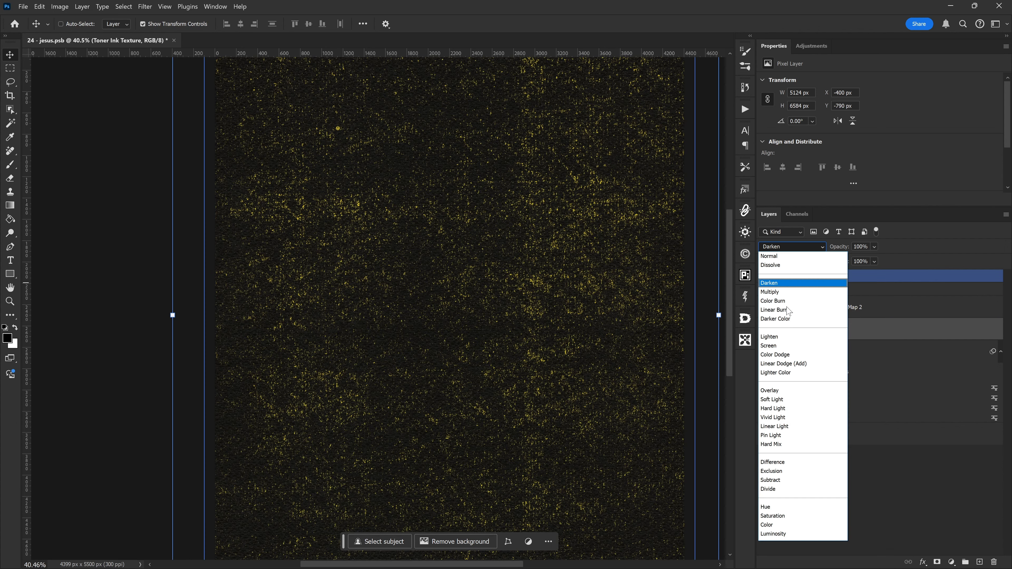
left_click(794, 352)
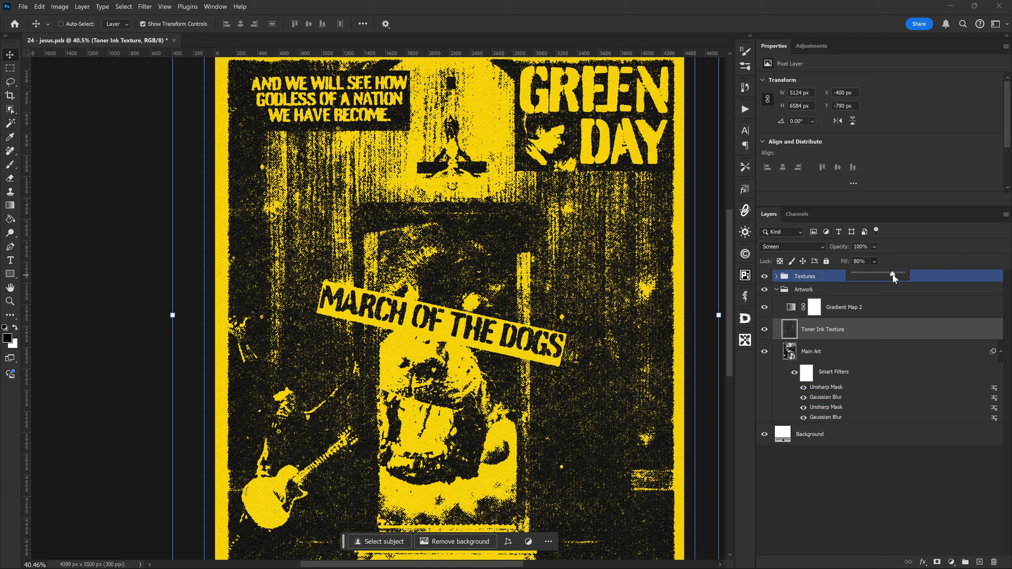
left_click_drag(893, 275, 887, 276)
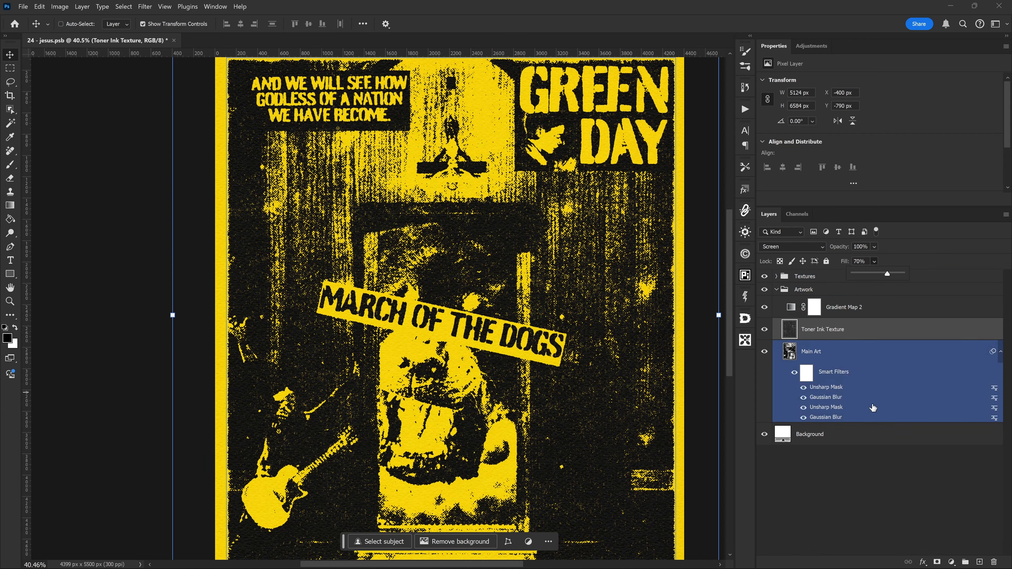
left_click(874, 494)
Compare the quote lettering up close with Main Art's Smart Filters off and on, leaving them enabled.
scroll(343, 122, "up", 5)
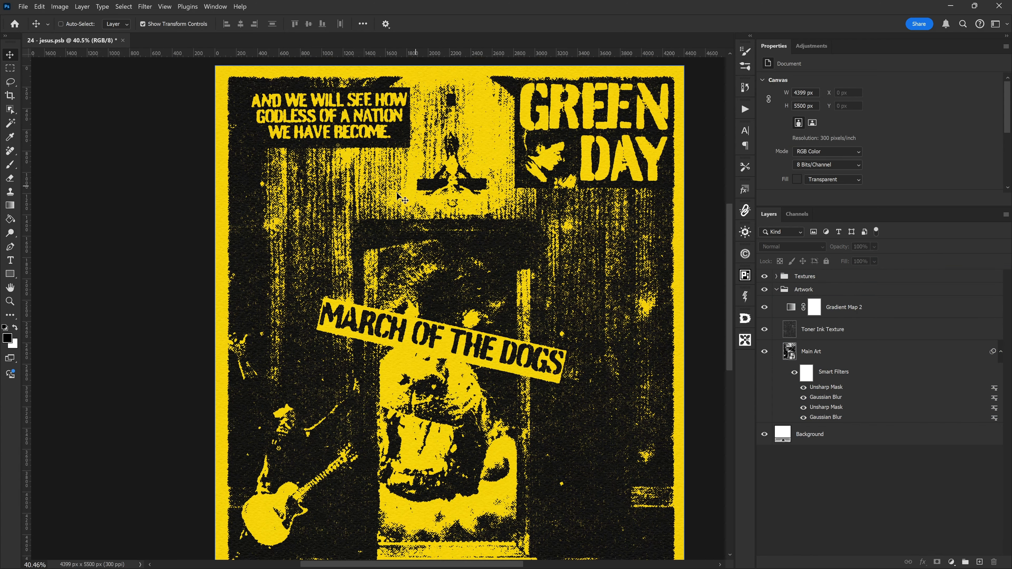
scroll(345, 121, "up", 3)
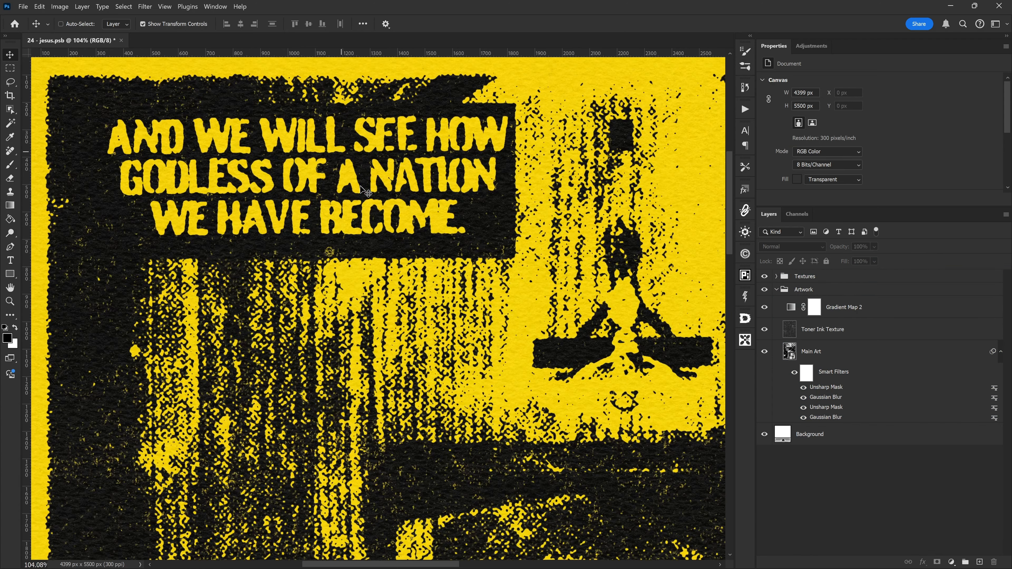
left_click(805, 406)
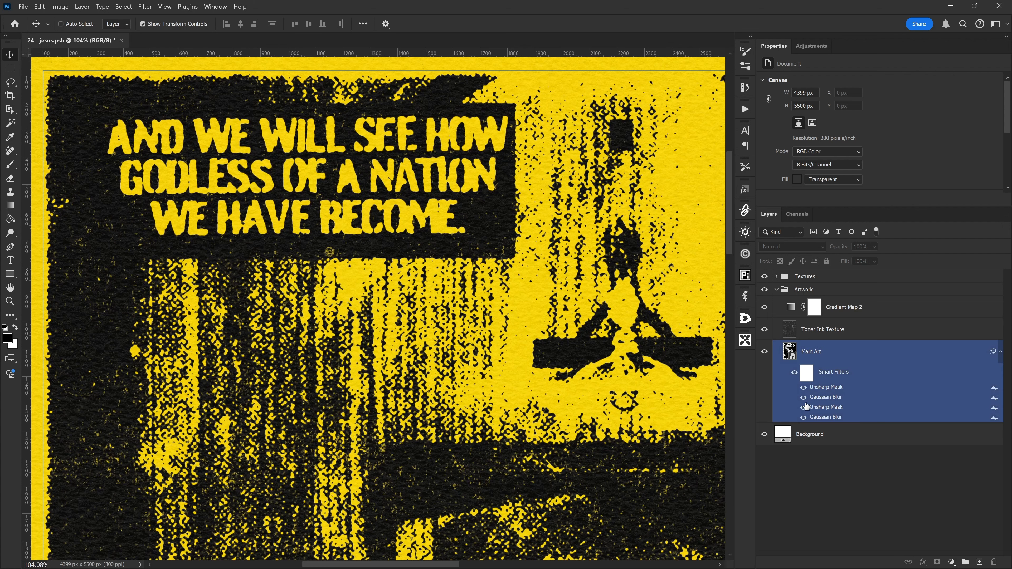
left_click(795, 374)
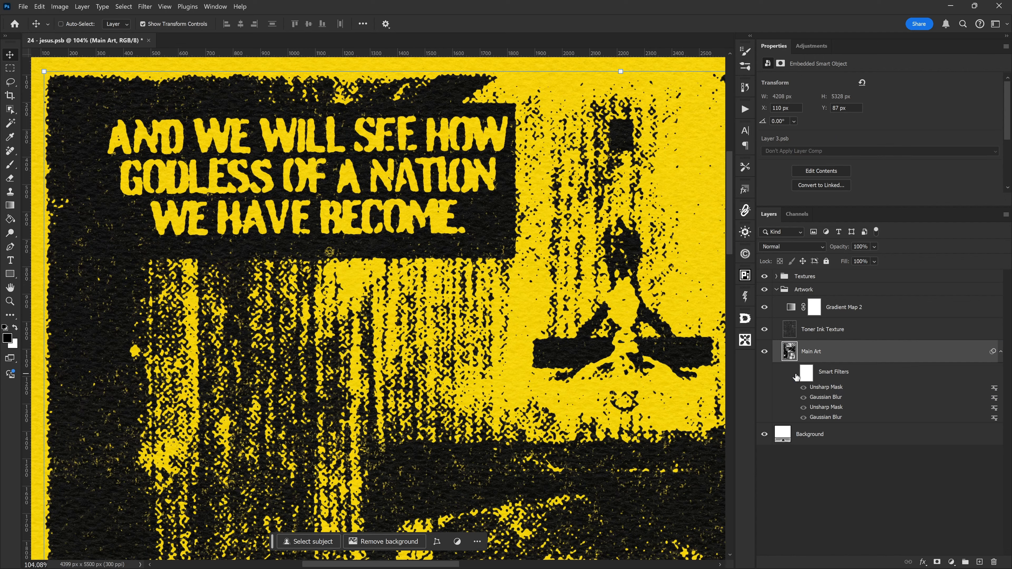
left_click(795, 374)
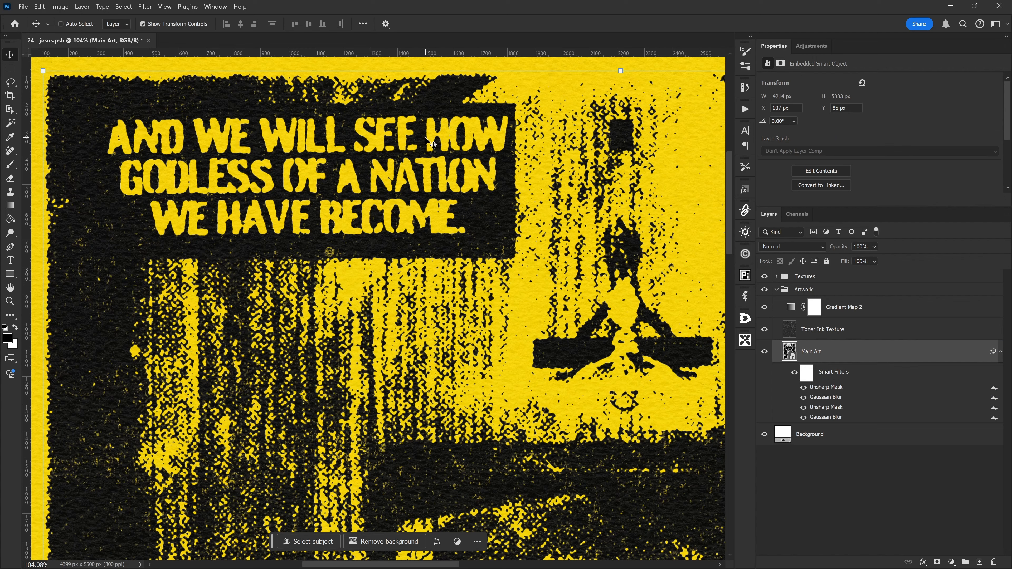
Compare the edges of "OF A NATION" and "BECOME." at higher magnification with Main Art's Smart Filters off and on.
scroll(417, 194, "up", 6)
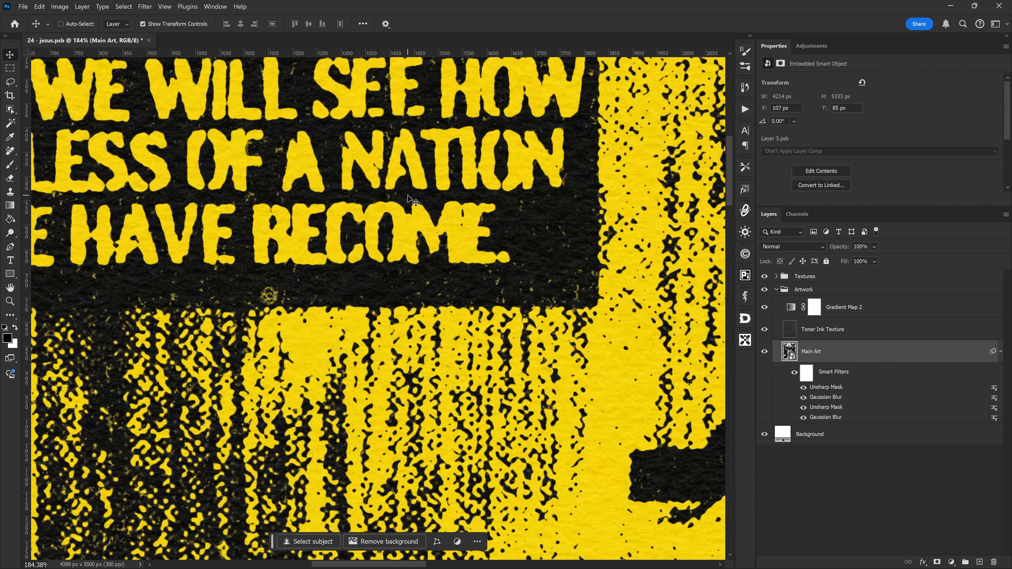
left_click(795, 373)
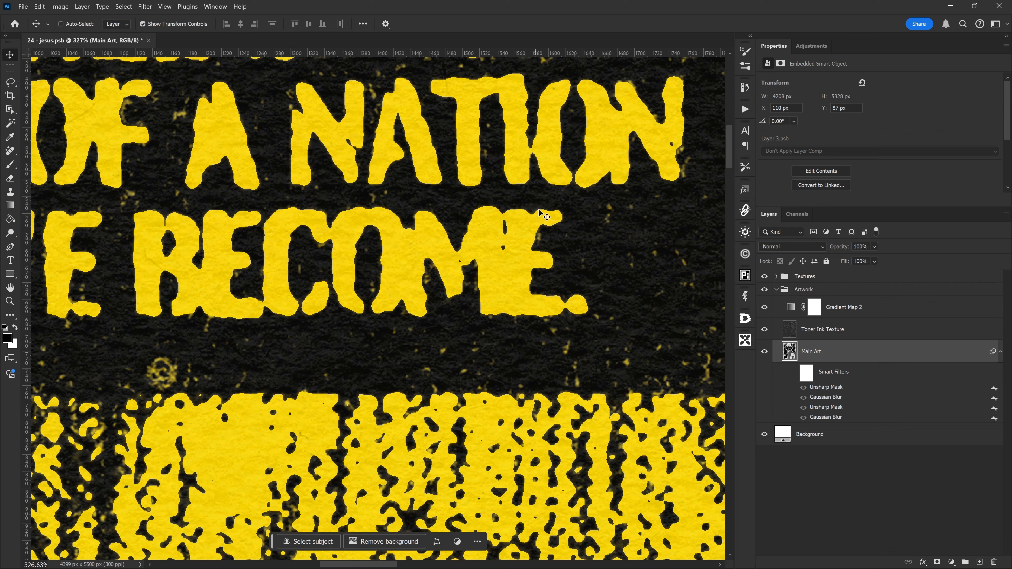
left_click(795, 373)
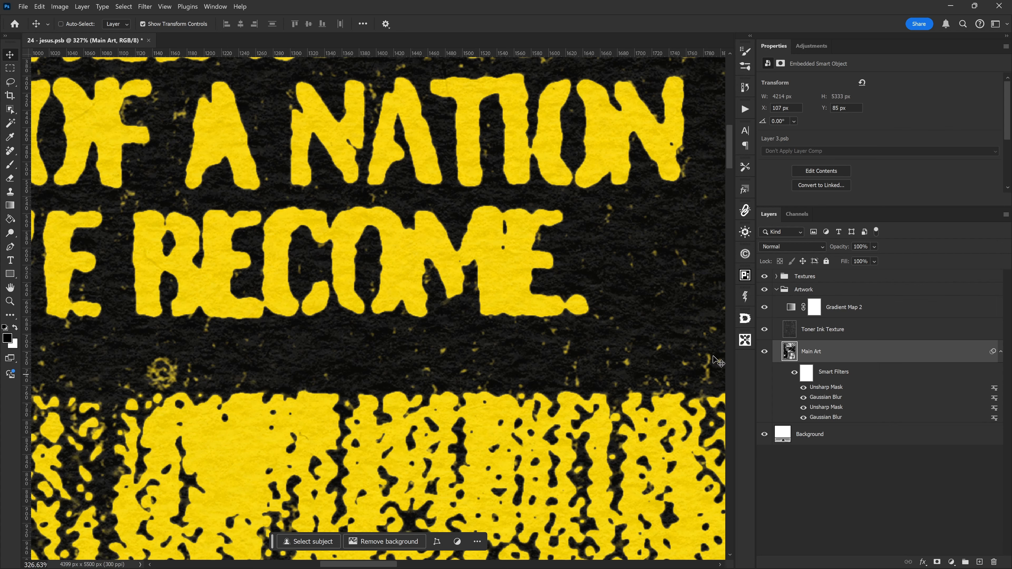
Open the embedded contents of the Main Art smart object for editing.
scroll(516, 253, "down", 5)
scroll(529, 252, "down", 2)
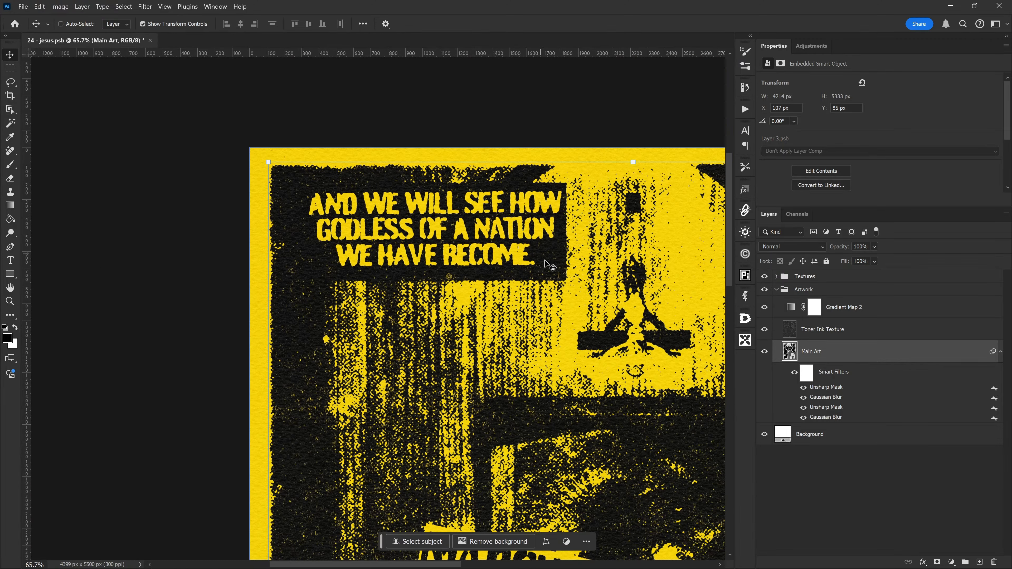
scroll(733, 247, "down", 4)
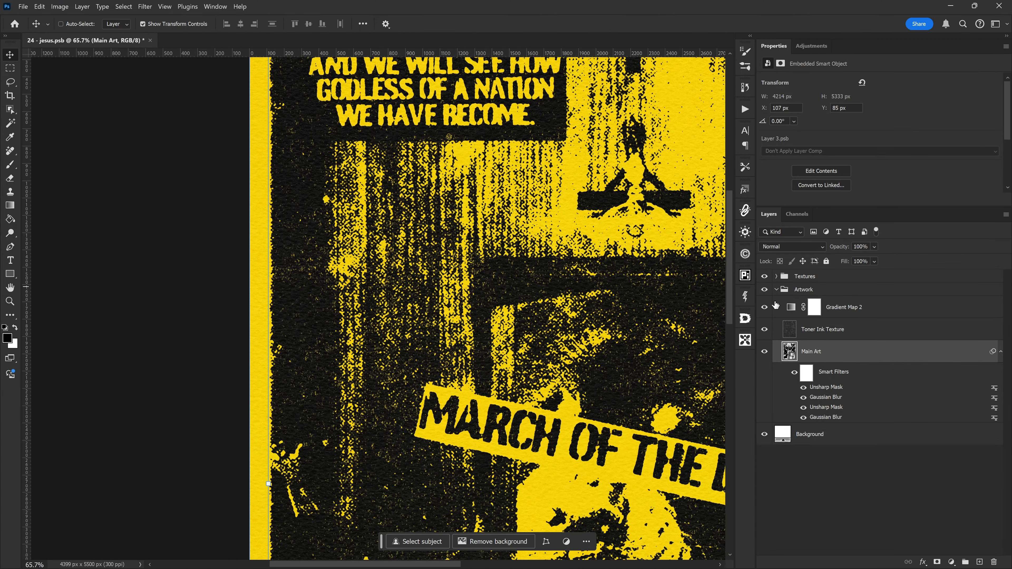
scroll(594, 287, "down", 3)
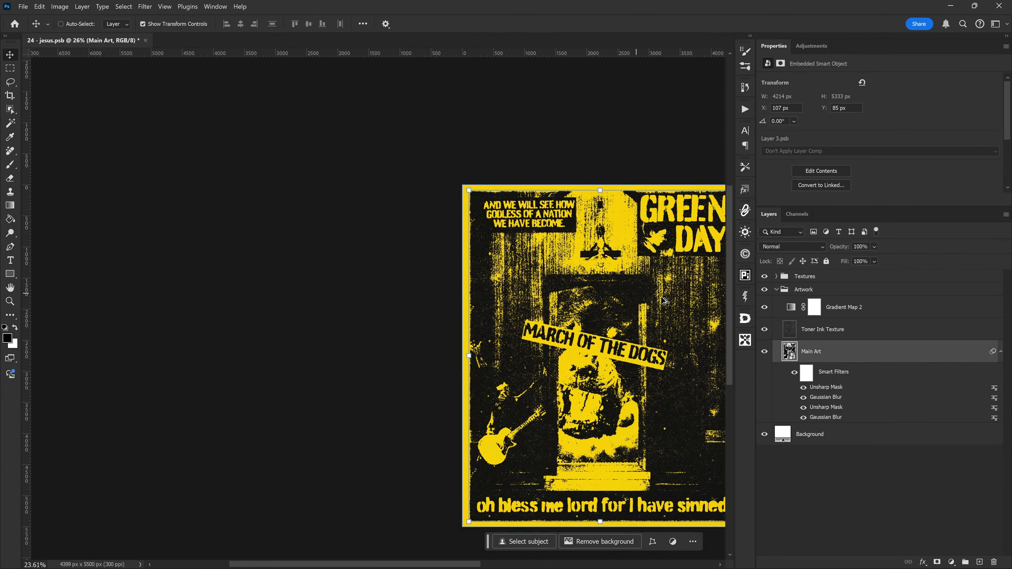
scroll(665, 302, "down", 2)
left_click_drag(468, 563, 532, 566)
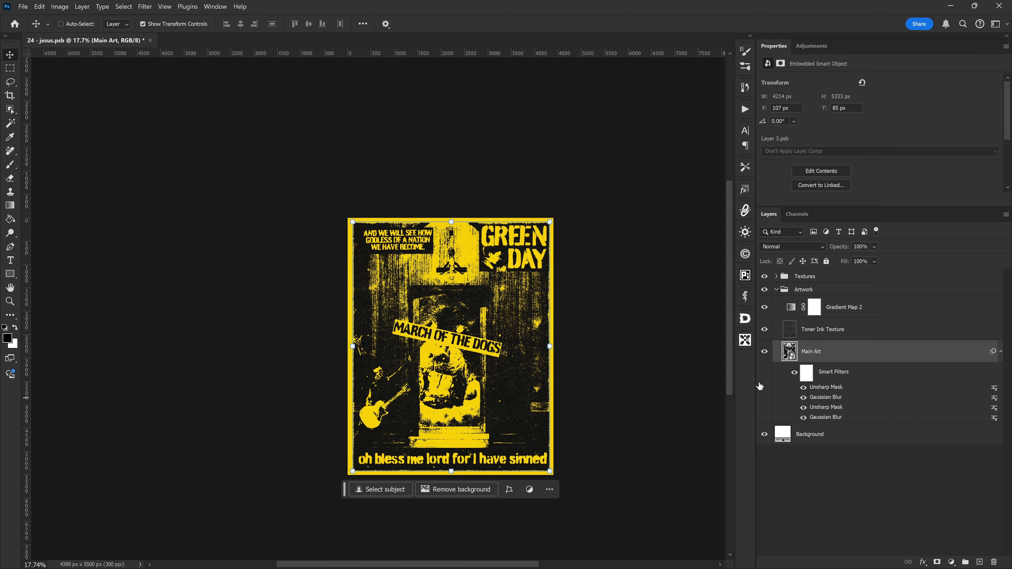
double_click(788, 349)
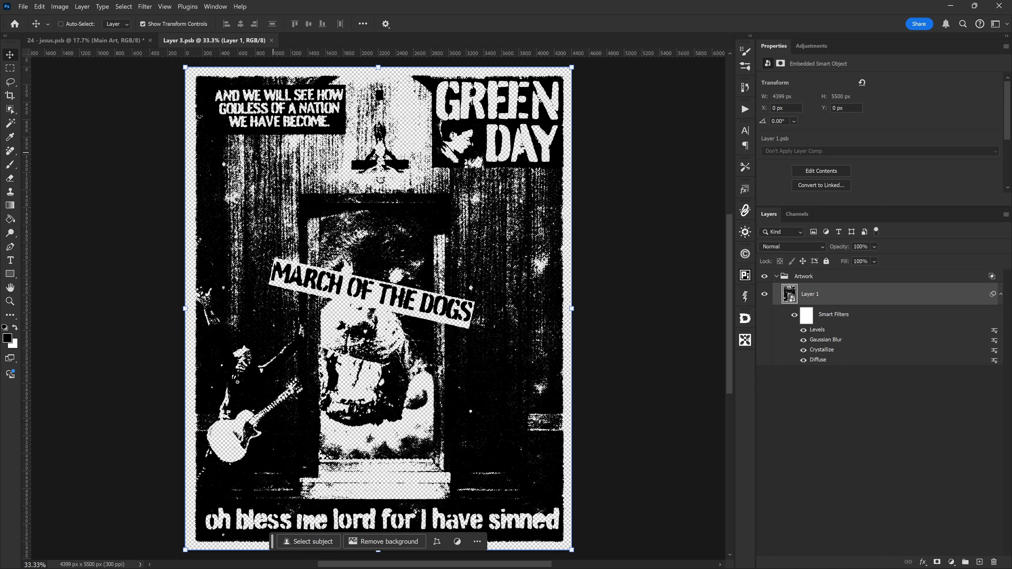
Turn off all of Layer 1's Smart Filters, inspect the unfiltered halftone detail around the dogs banner, and re-enable them.
left_click(794, 317)
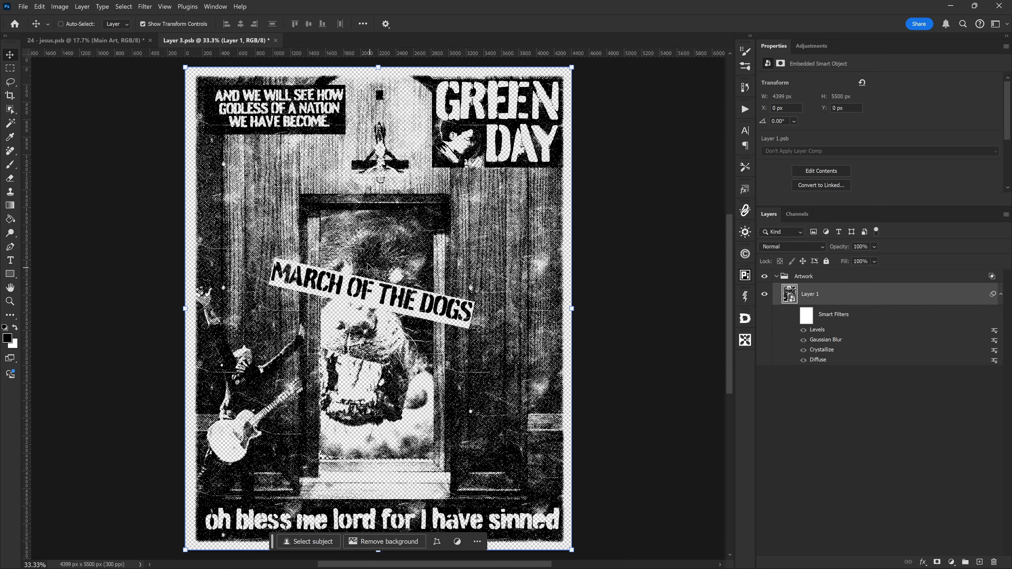
scroll(483, 287, "up", 5)
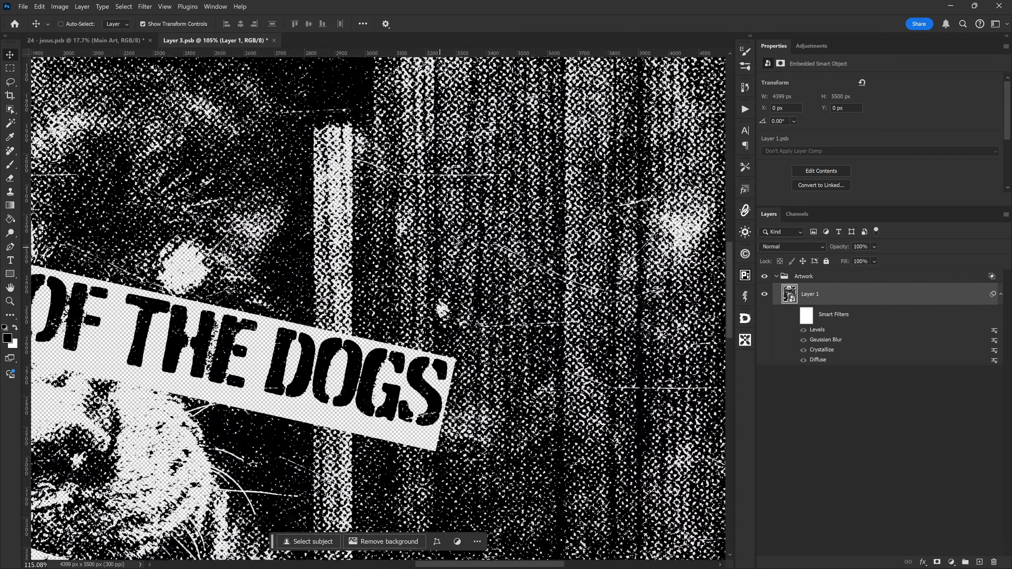
scroll(456, 240, "down", 5)
scroll(281, 186, "up", 1)
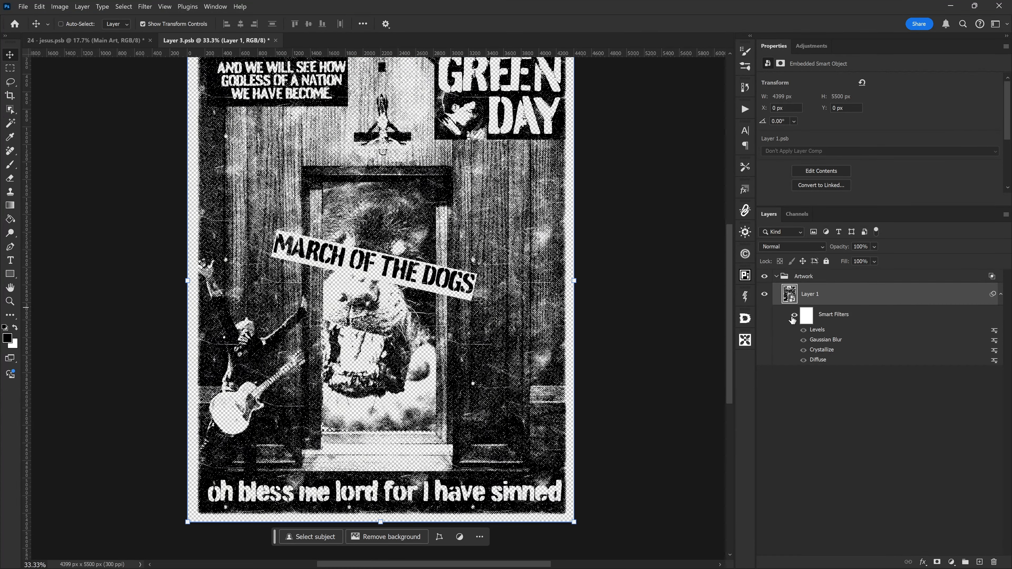
left_click(793, 316)
Compare the artwork with Layer 1's Levels and Gaussian Blur filters individually off and on, leaving both enabled.
left_click(804, 331)
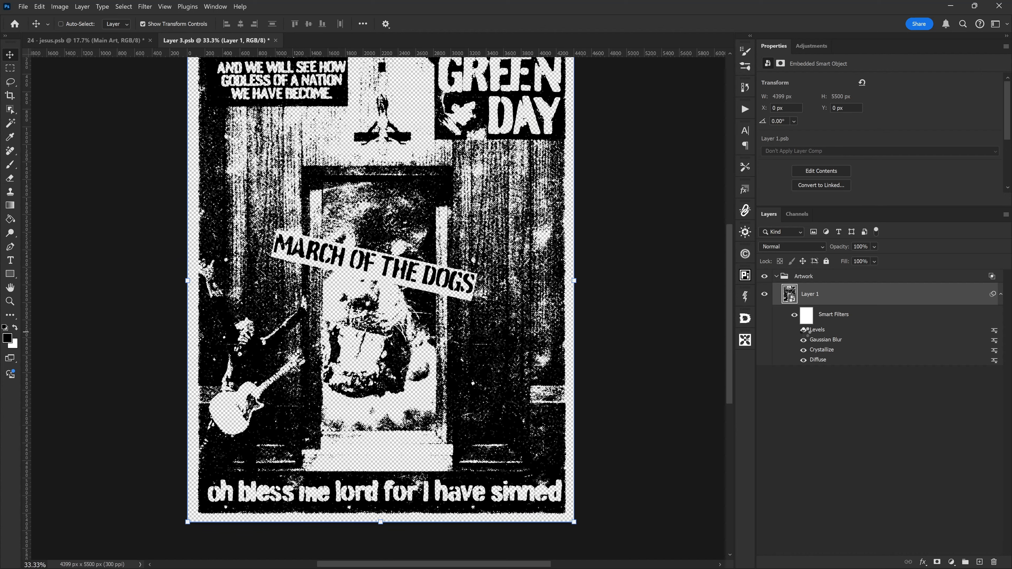
left_click(803, 341)
left_click(804, 341)
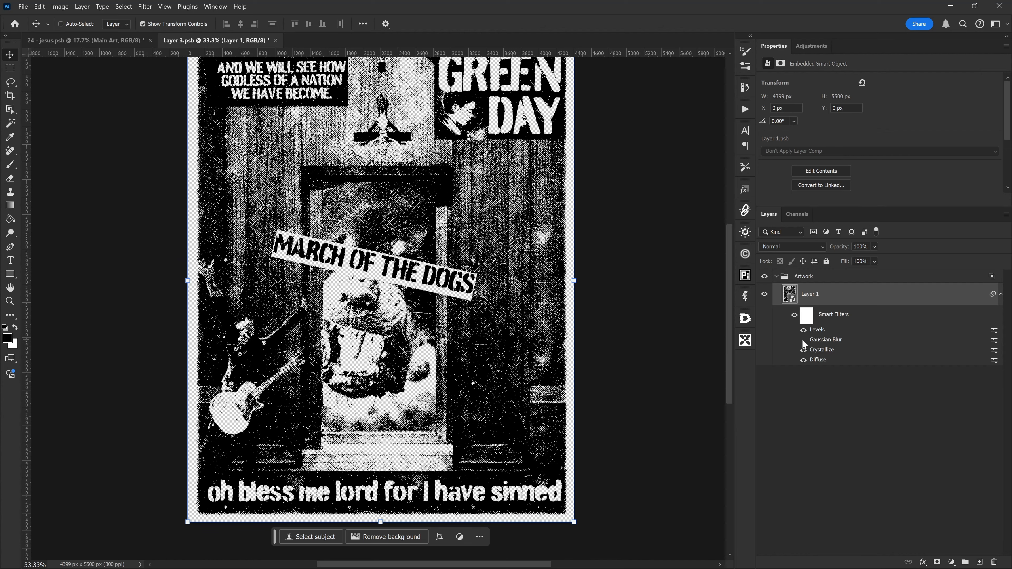
scroll(337, 198, "up", 2)
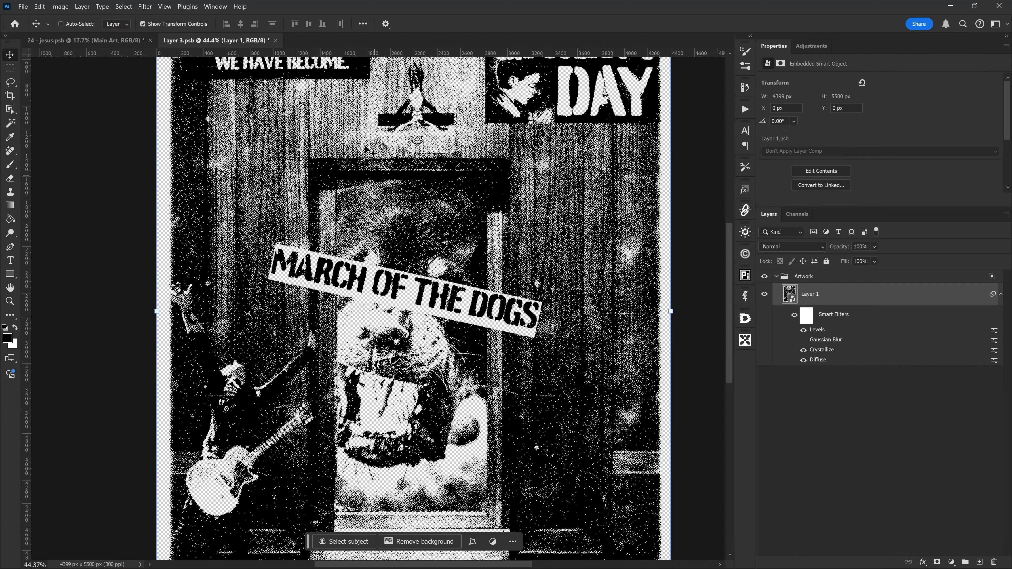
left_click(804, 340)
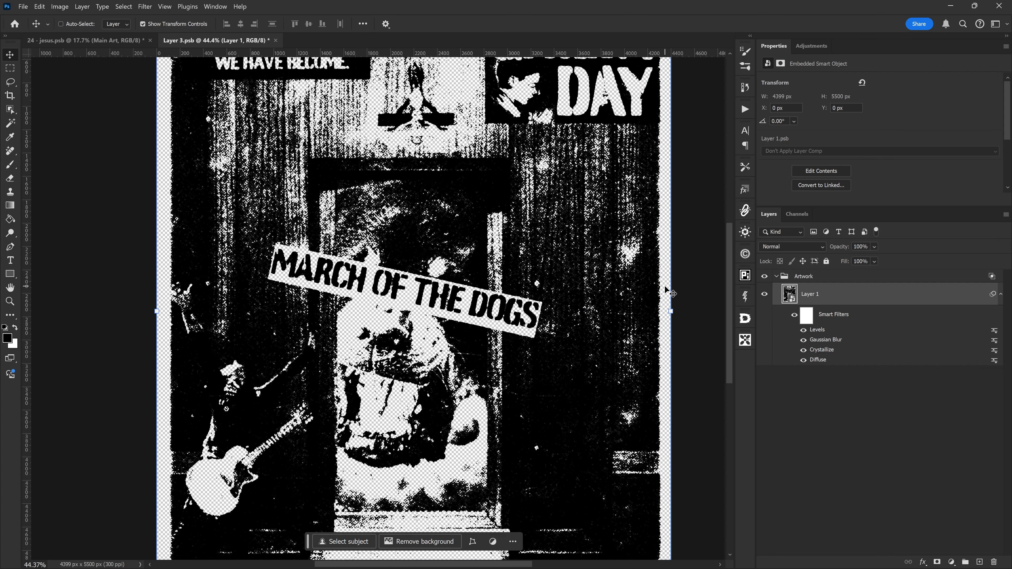
Check the effect of Layer 1's Crystallize and Diffuse filters by toggling their visibility, leaving both enabled.
left_click(803, 350)
left_click(803, 359)
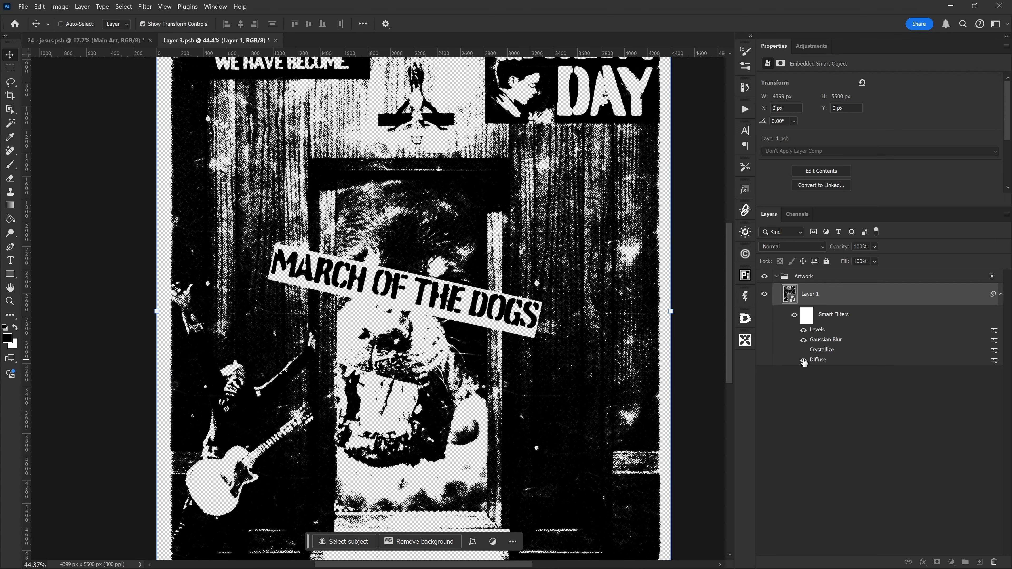
left_click(803, 360)
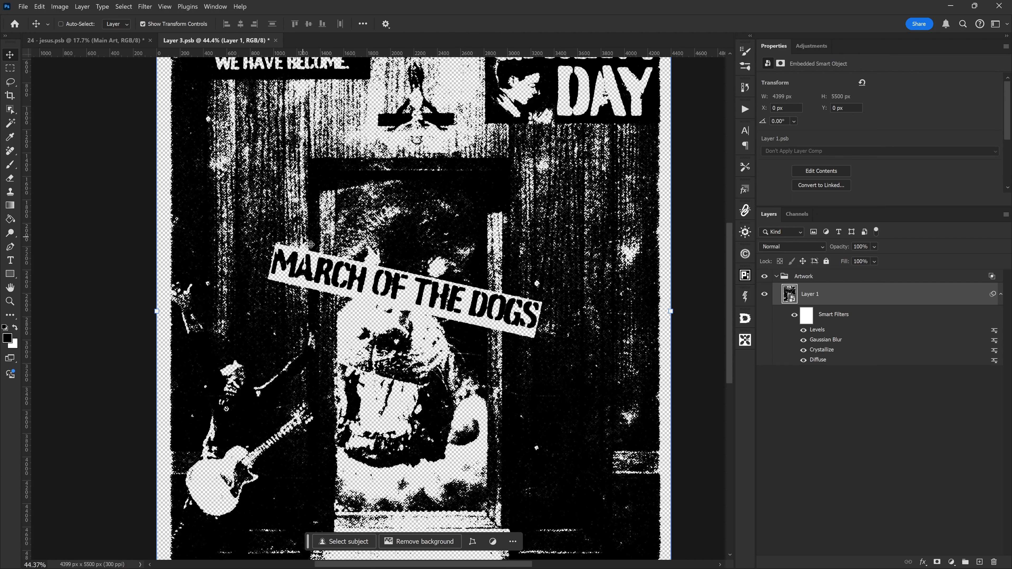
Open Layer 1's embedded contents and display the settings of the Hue/Saturation 1 adjustment in Group 2.
double_click(789, 293)
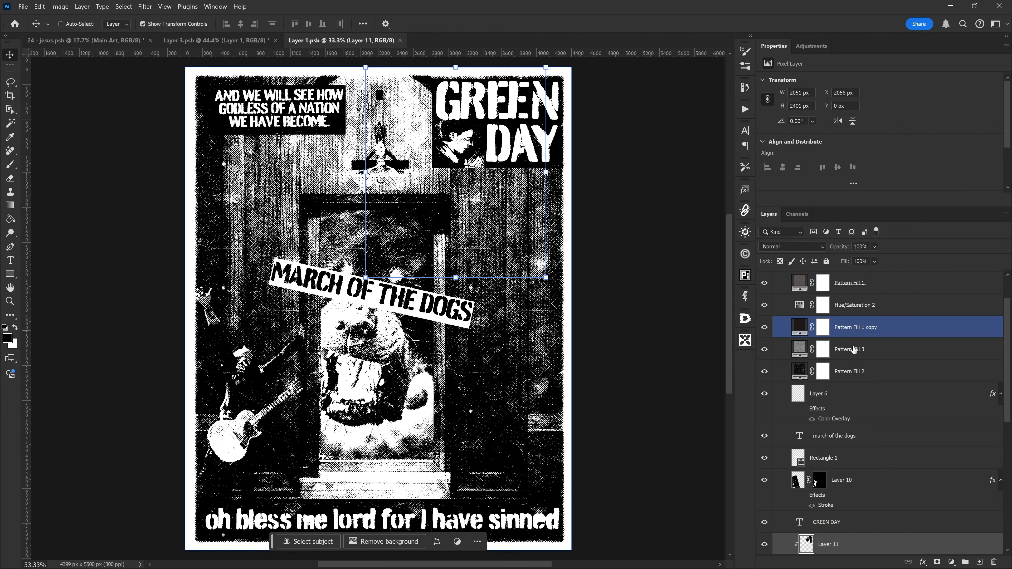
left_click(863, 353)
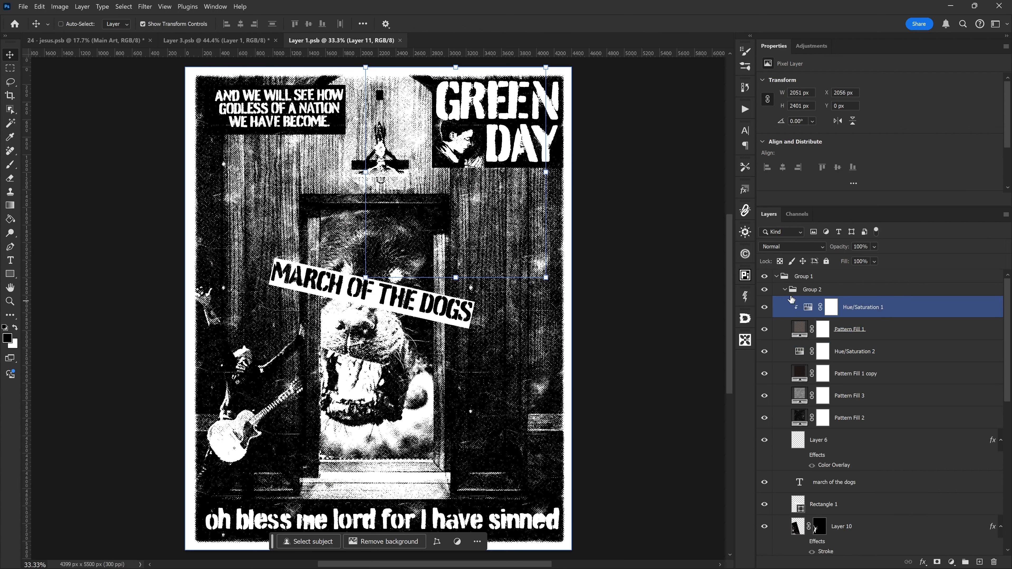
left_click(786, 291)
left_click(784, 291)
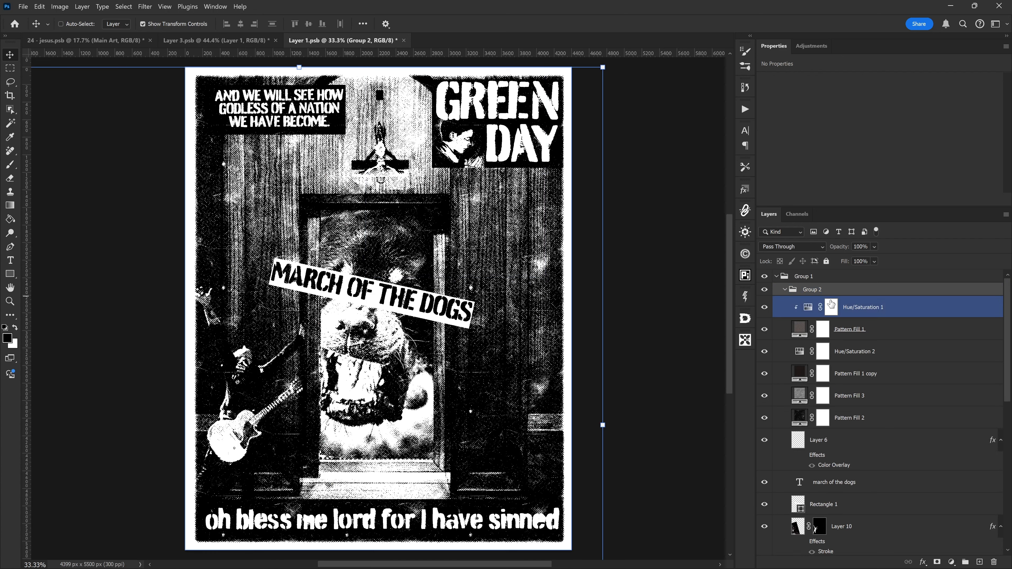
left_click(851, 308)
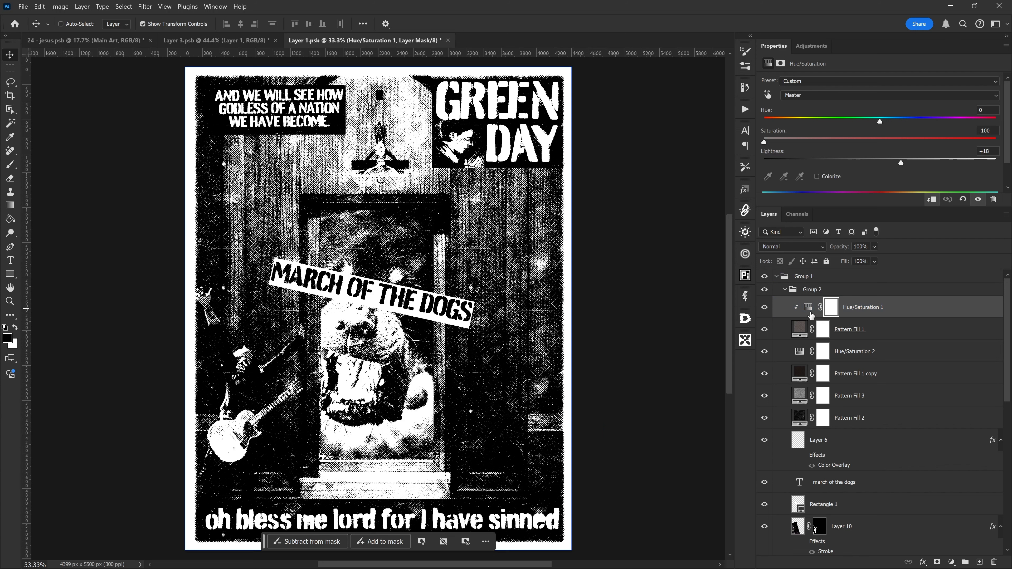
Select Pattern Fill 1 and compare the poster with this Hard Mix layer hidden and shown, leaving it visible.
left_click(897, 330)
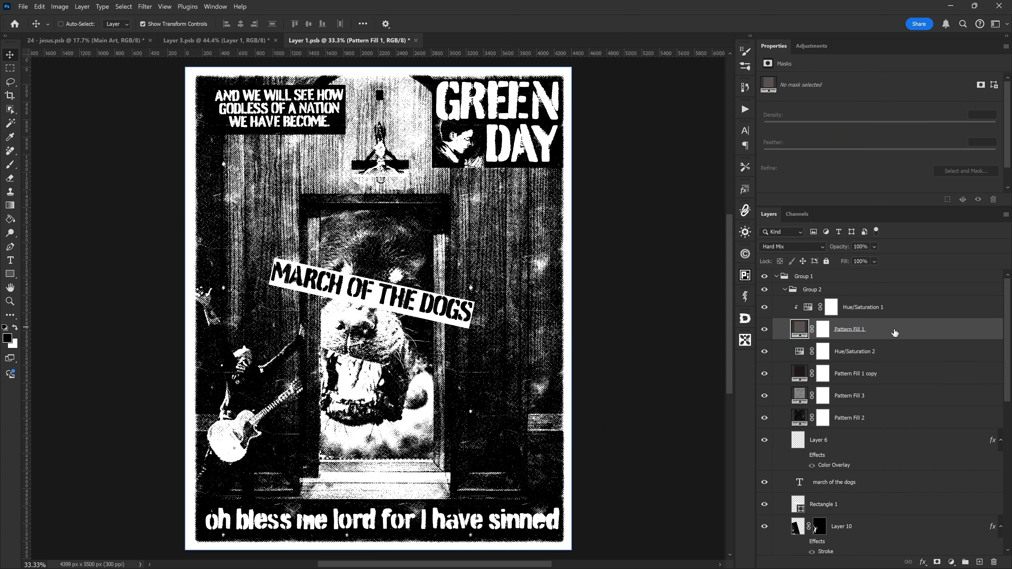
left_click(765, 330)
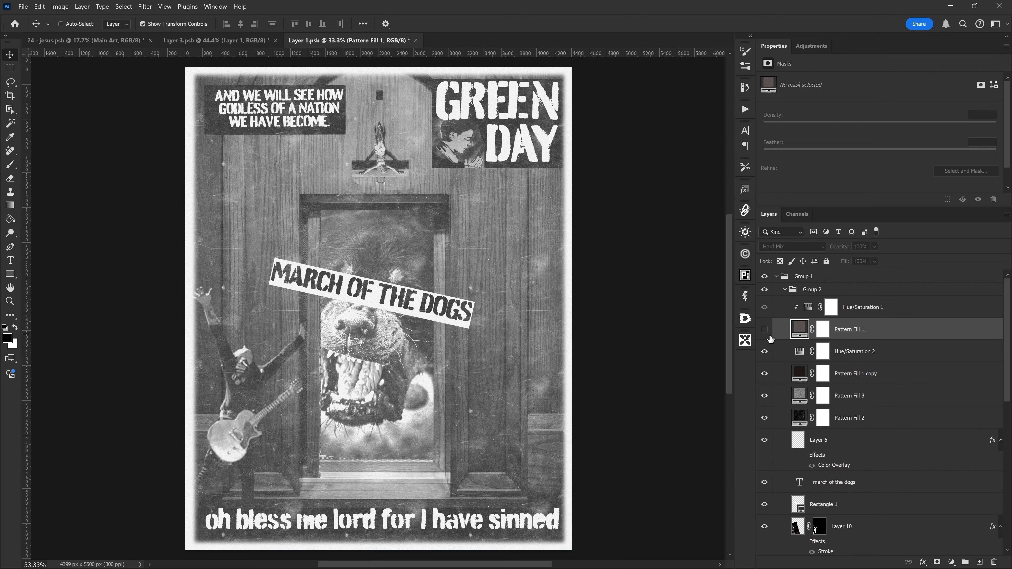
left_click(764, 331)
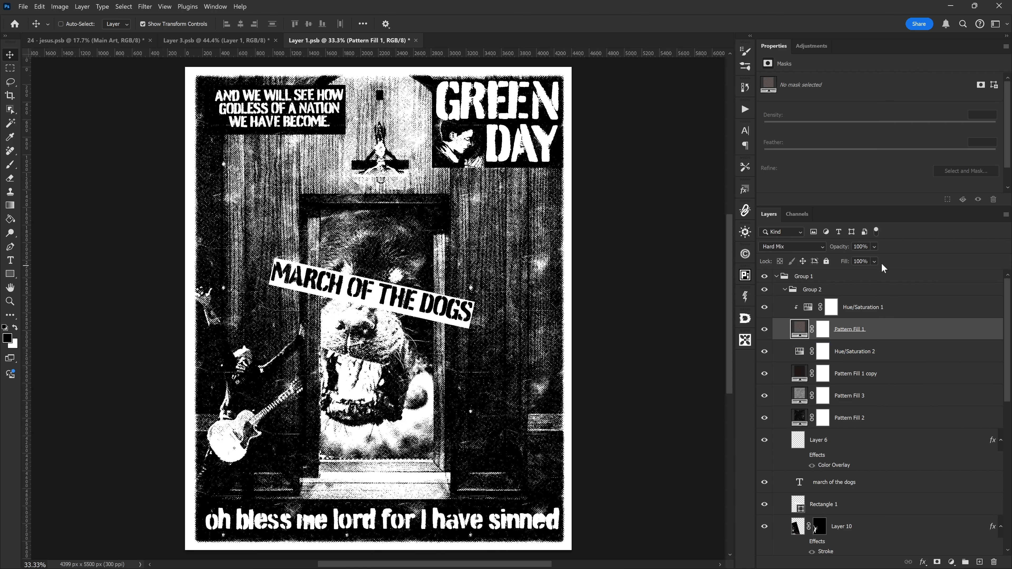
left_click(765, 330)
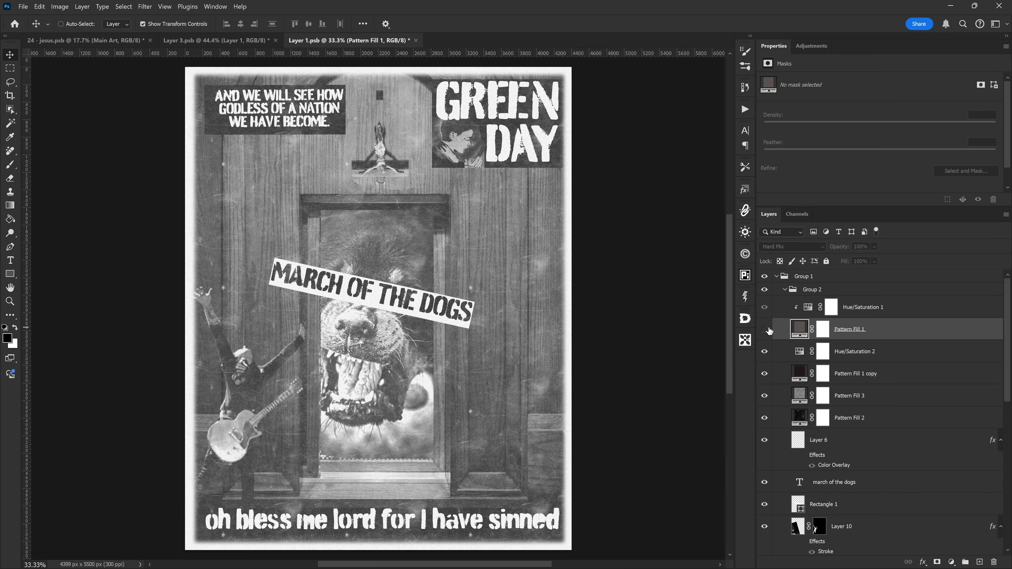
left_click(764, 330)
scroll(313, 272, "up", 3)
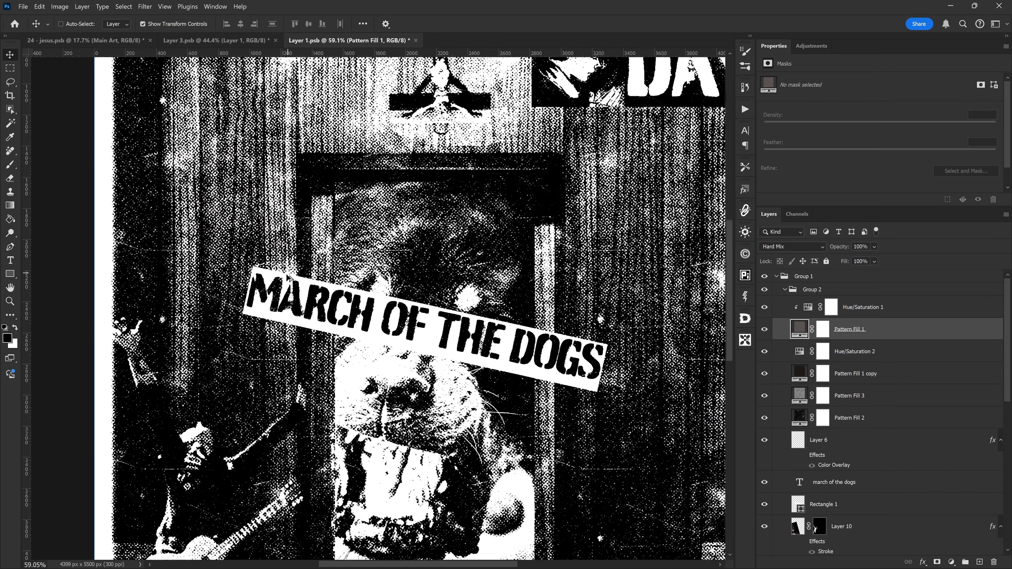
scroll(378, 286, "down", 3)
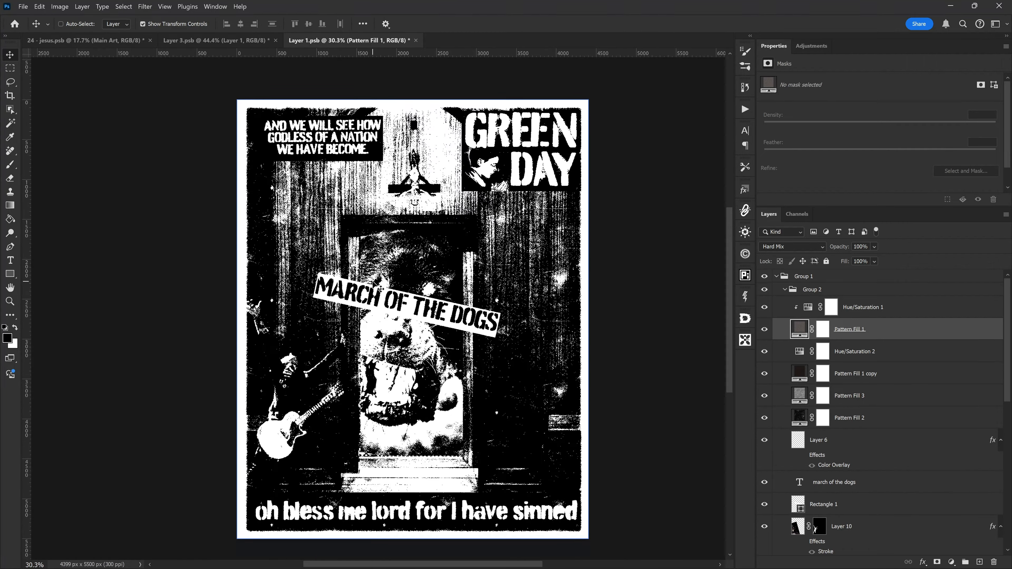
scroll(379, 290, "up", 1)
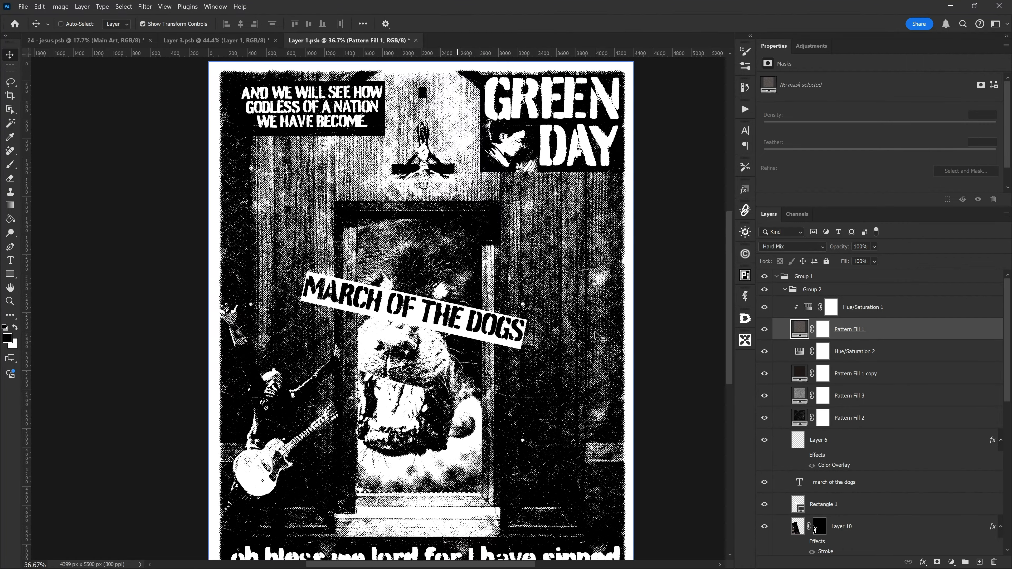
left_click(765, 330)
left_click(765, 330)
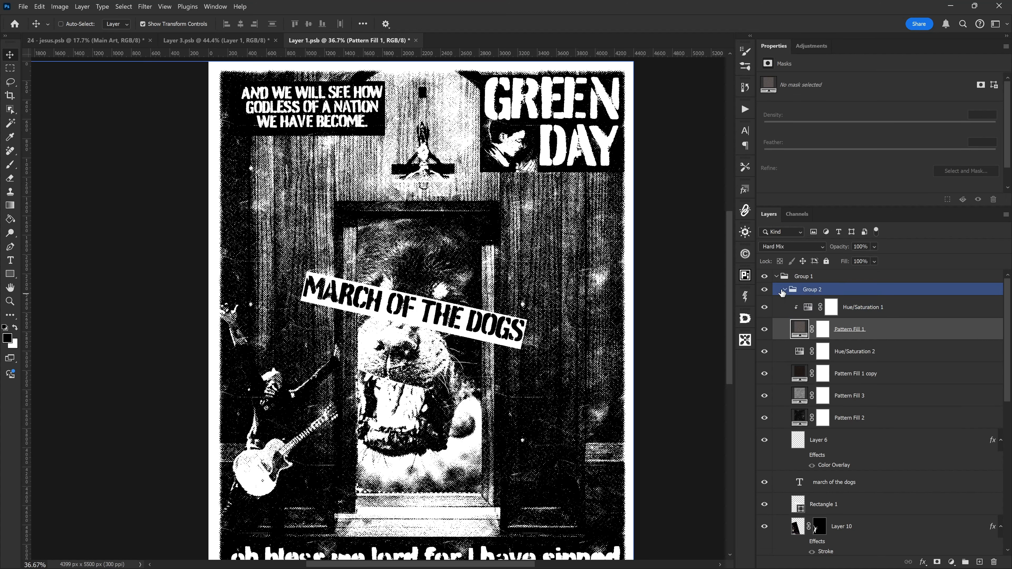
Hide every adjustment and pattern fill from Hue/Saturation 1 down to Pattern Fill 2, keeping Layer 6 visible.
left_click_drag(765, 313, 767, 435)
left_click(764, 439)
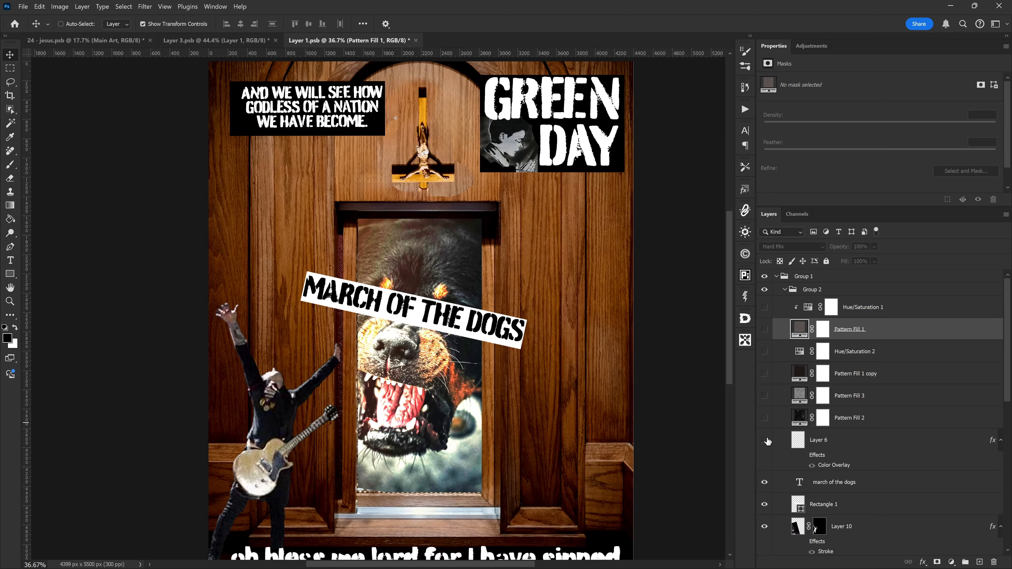
scroll(415, 279, "down", 3)
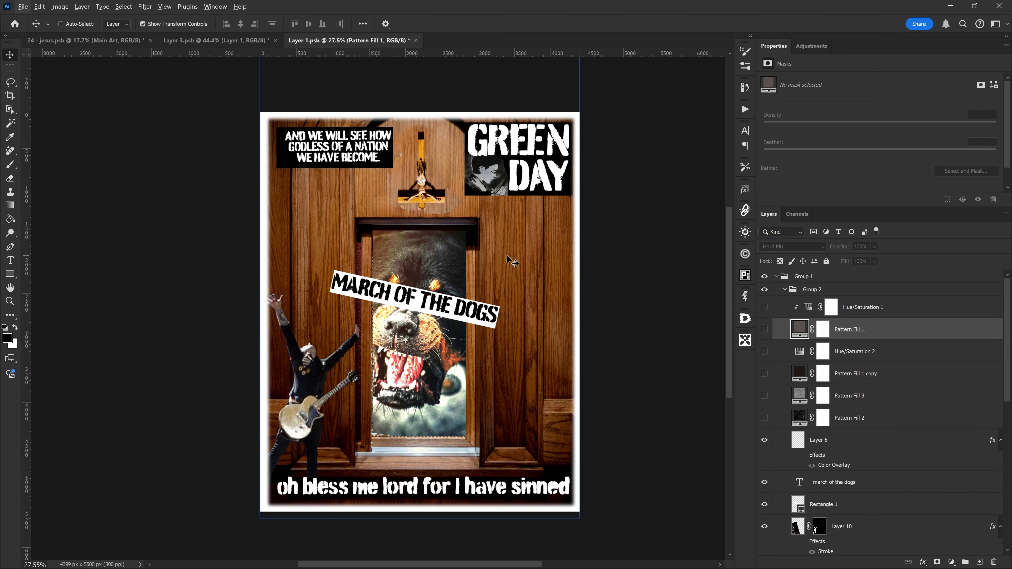
Show Hue/Saturation 1, Pattern Fill 1 and Hue/Saturation 2 again, inspecting each layer and leaving Hue/Saturation 2 selected.
left_click(765, 308)
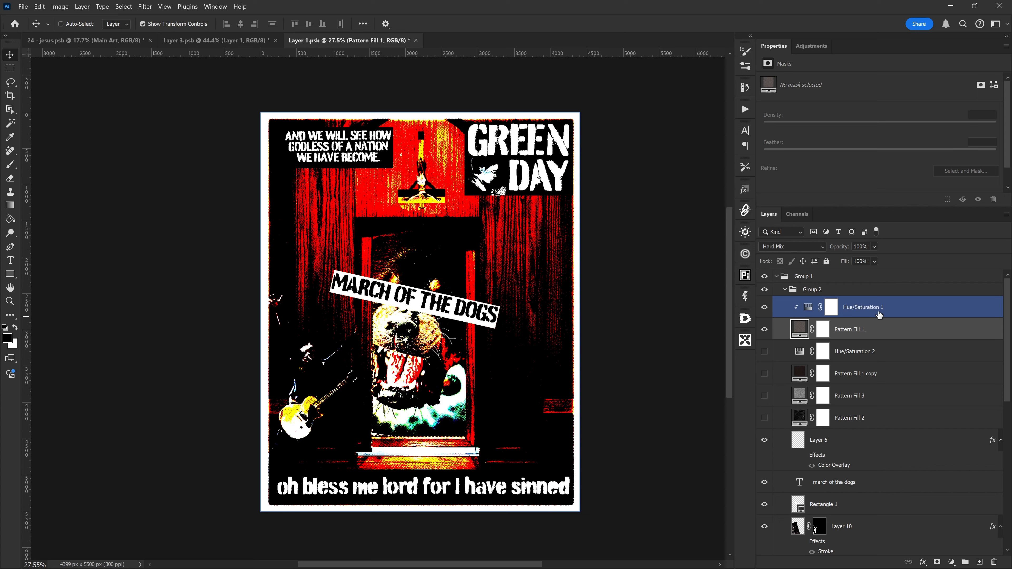
left_click(832, 308)
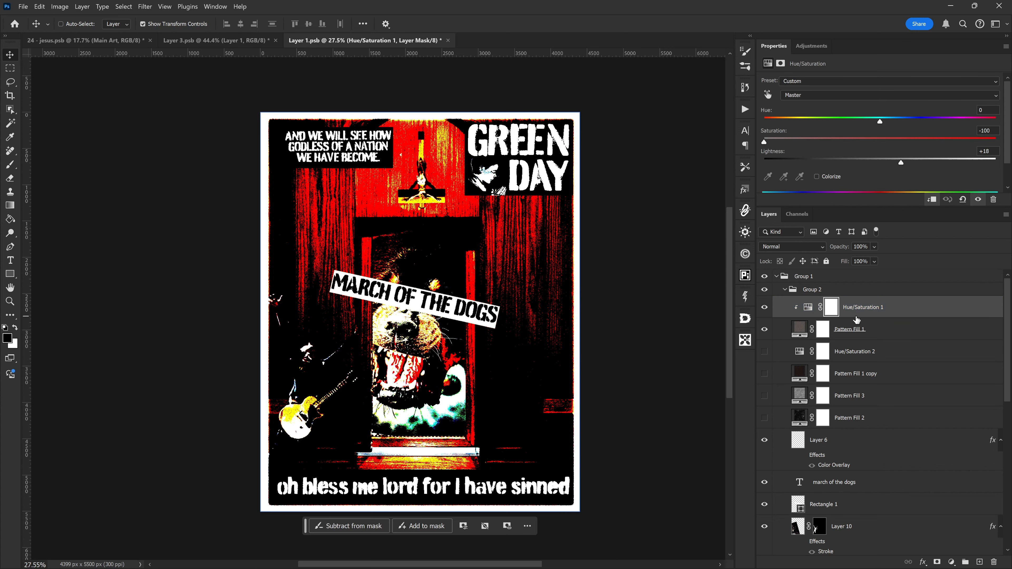
left_click(887, 334)
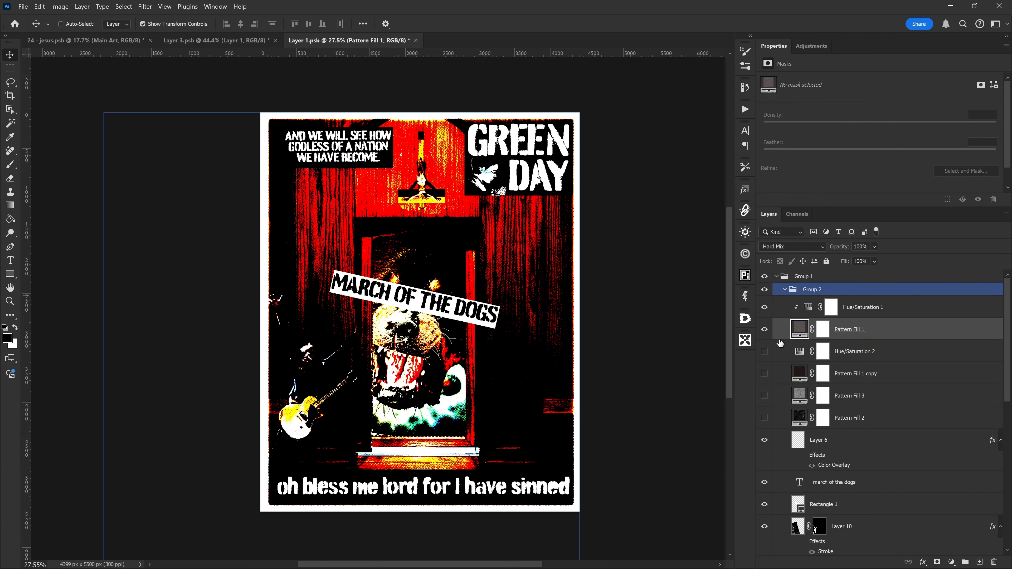
left_click(764, 352)
left_click(861, 357)
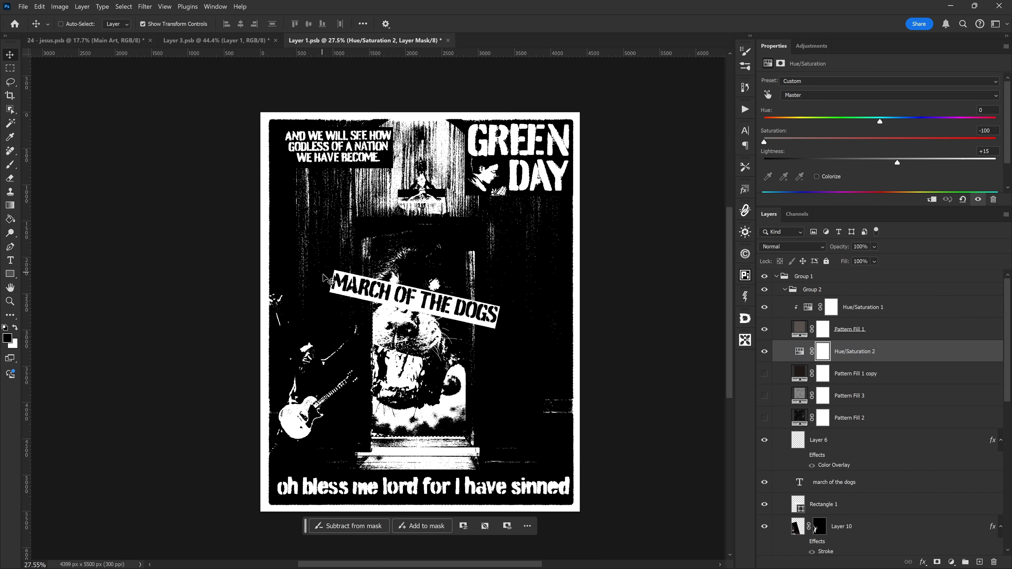
Show Pattern Fill 1 copy, select it, and compare the poster with this Difference layer hidden and visible, leaving it visible.
scroll(289, 255, "up", 1)
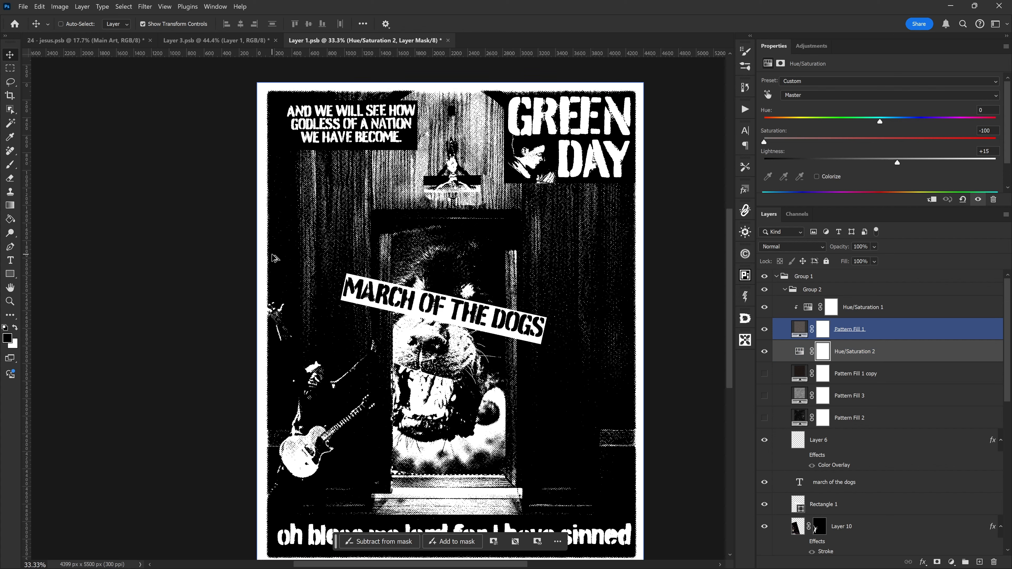
left_click(764, 374)
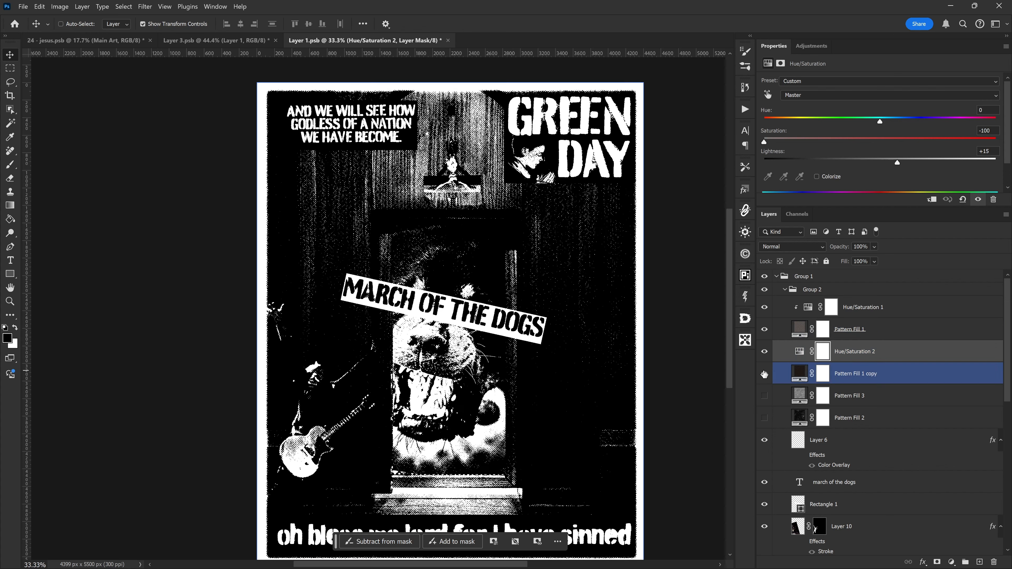
left_click(885, 382)
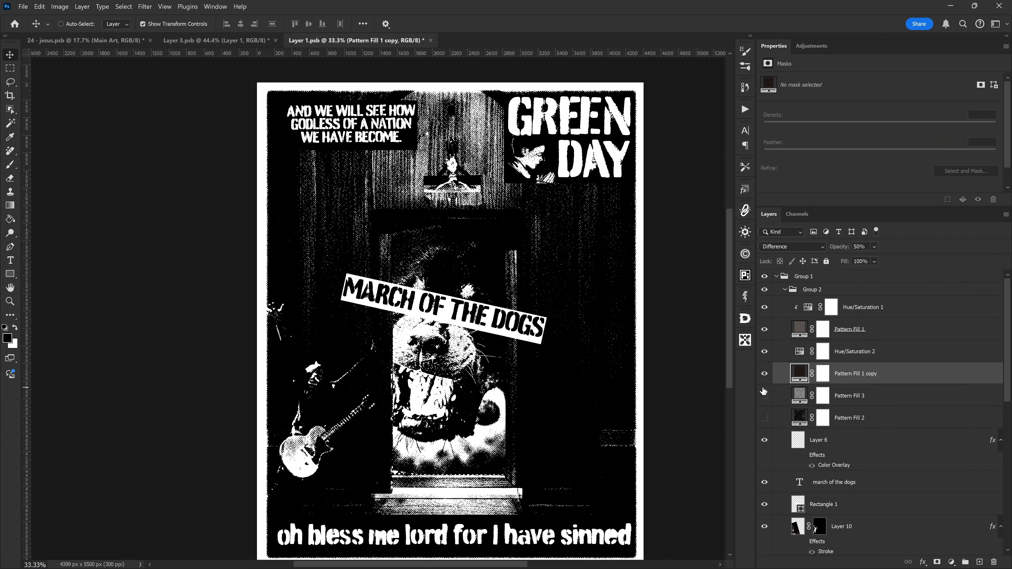
left_click(764, 375)
left_click(764, 374)
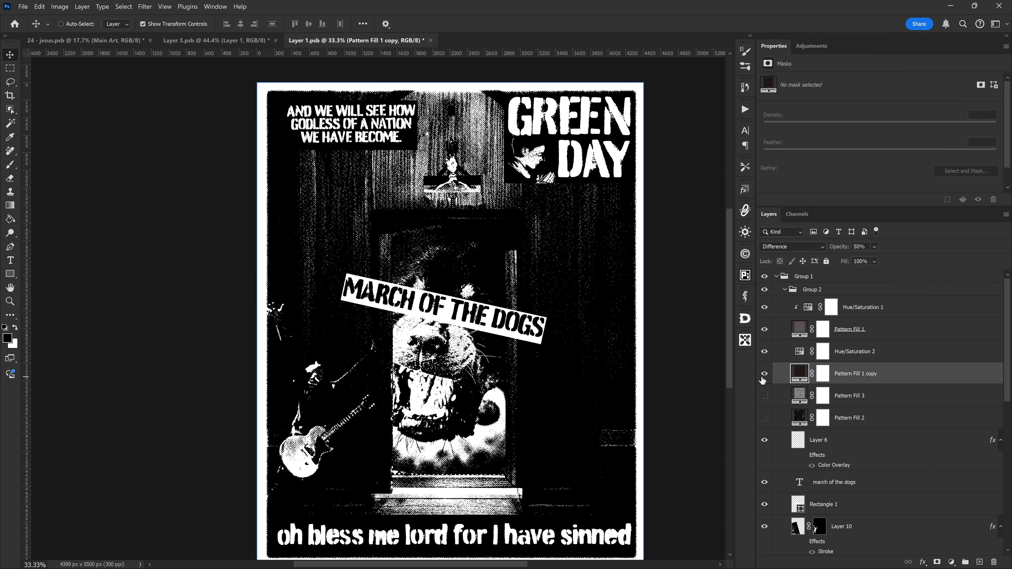
left_click(764, 375)
left_click(763, 375)
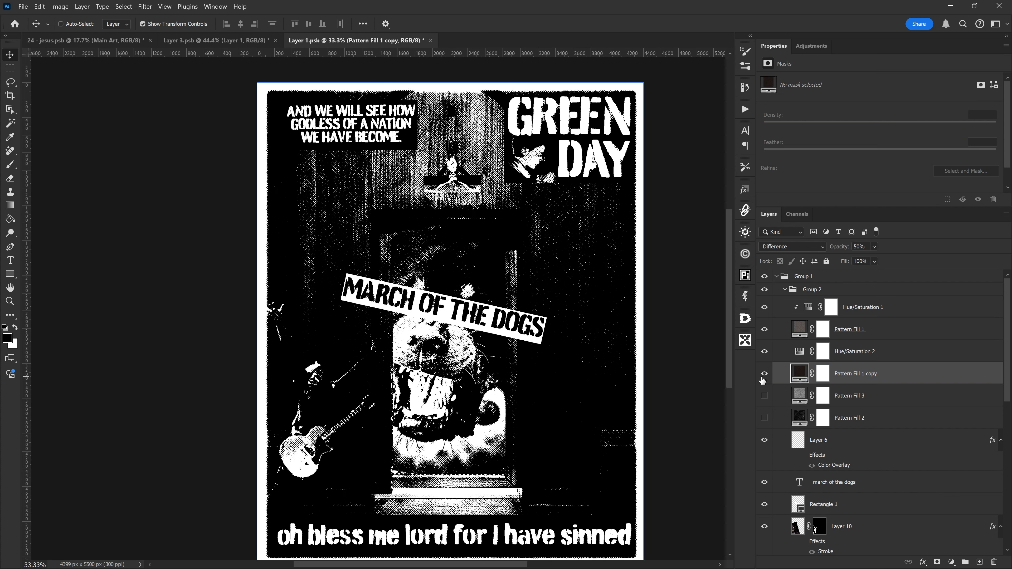
Show and select Pattern Fill 3, compare it together with Pattern Fill 1 copy, and inspect its pattern settings without changing them.
left_click(765, 397)
left_click(887, 399)
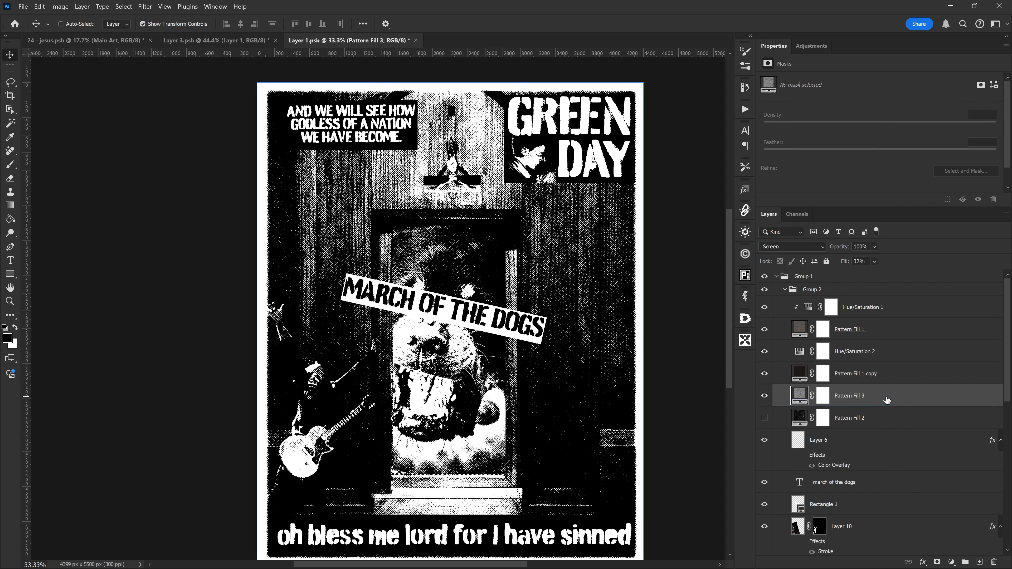
mouse_move(764, 374)
left_mouse_down()
mouse_move(765, 404)
mouse_move(764, 381)
left_mouse_up()
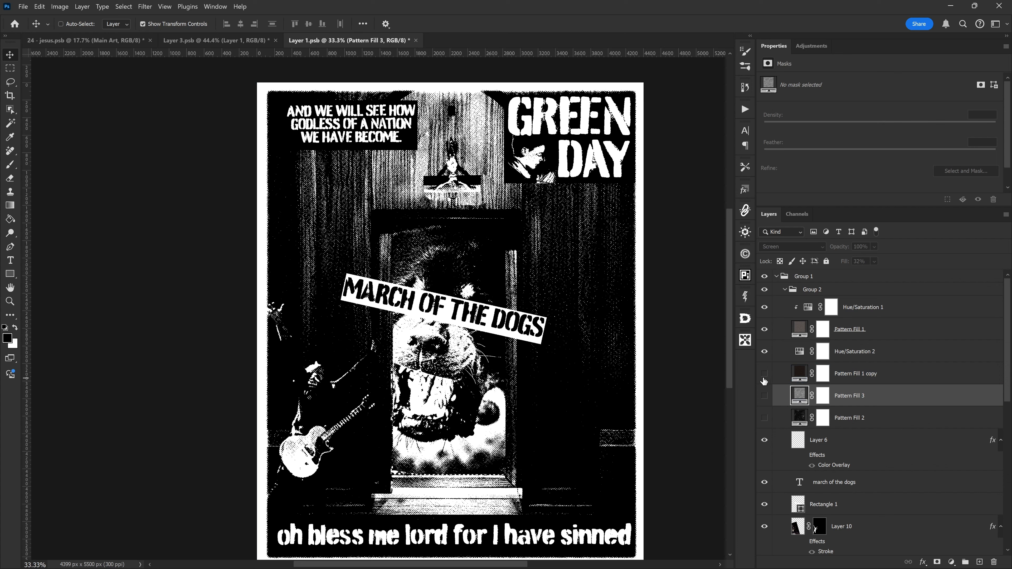
left_click(765, 396)
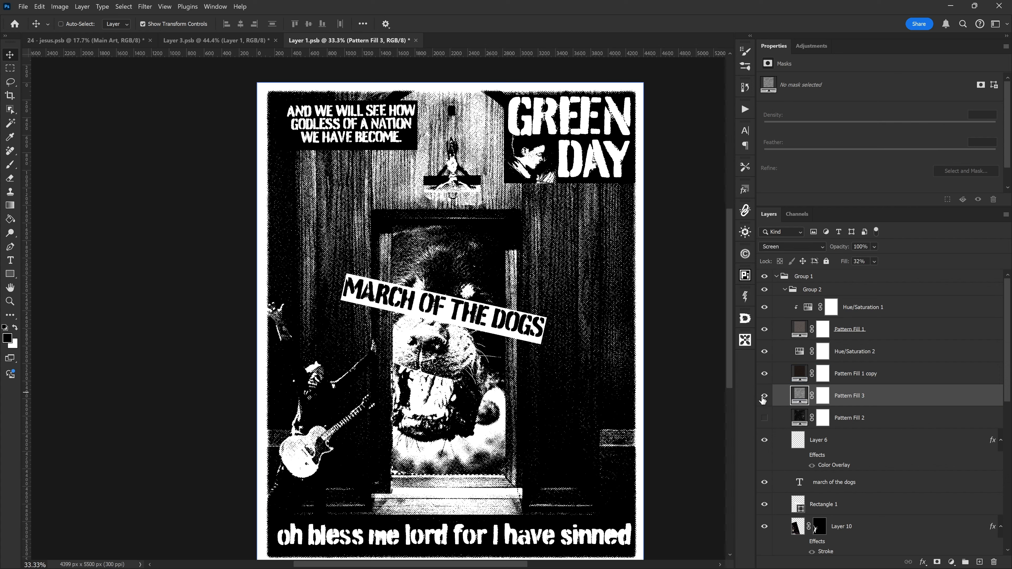
double_click(796, 395)
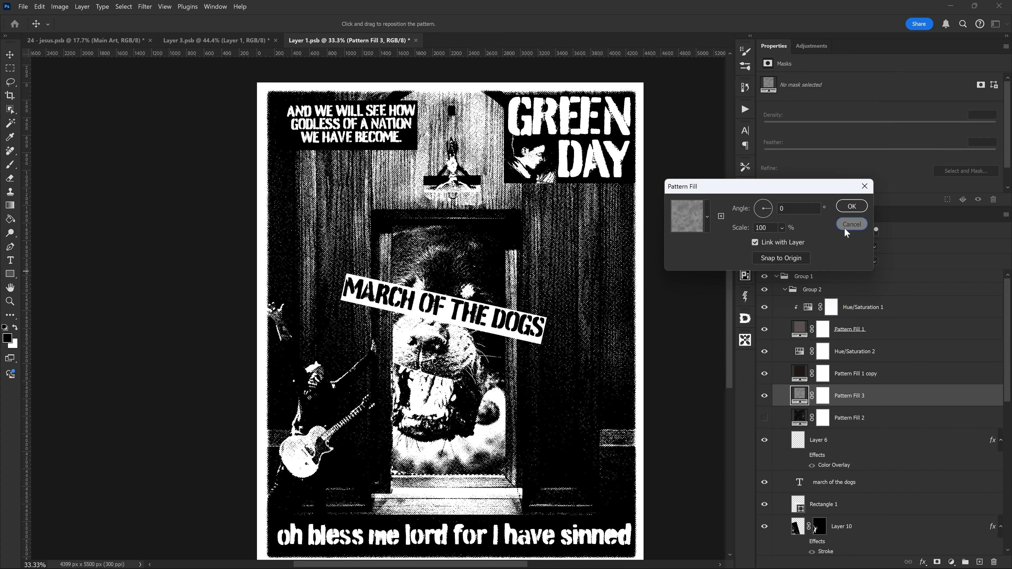
left_click(851, 224)
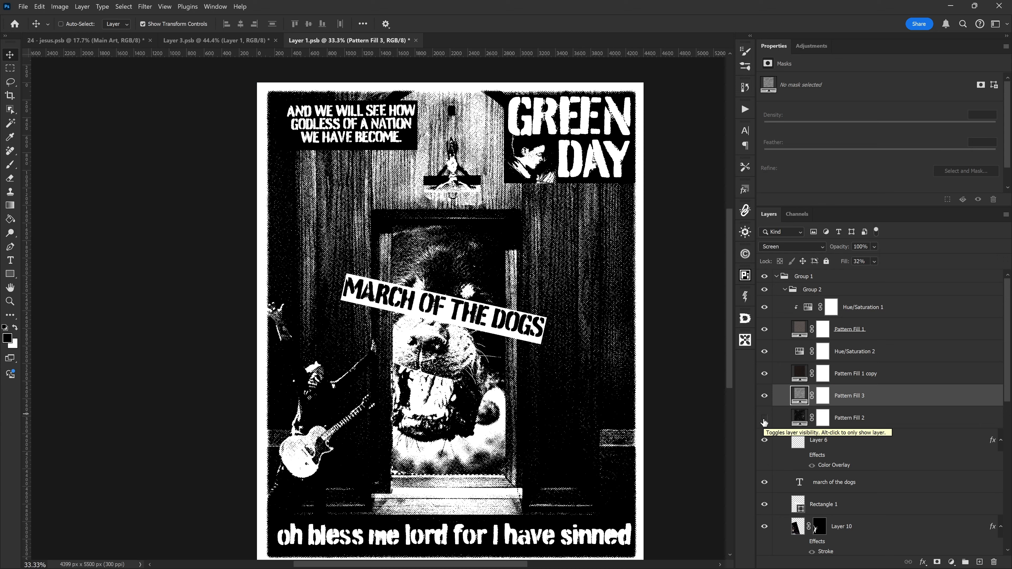
Show and select Pattern Fill 2, comparing the poster with and without its Screen texture and leaving it visible.
left_click(764, 418)
left_click(855, 423)
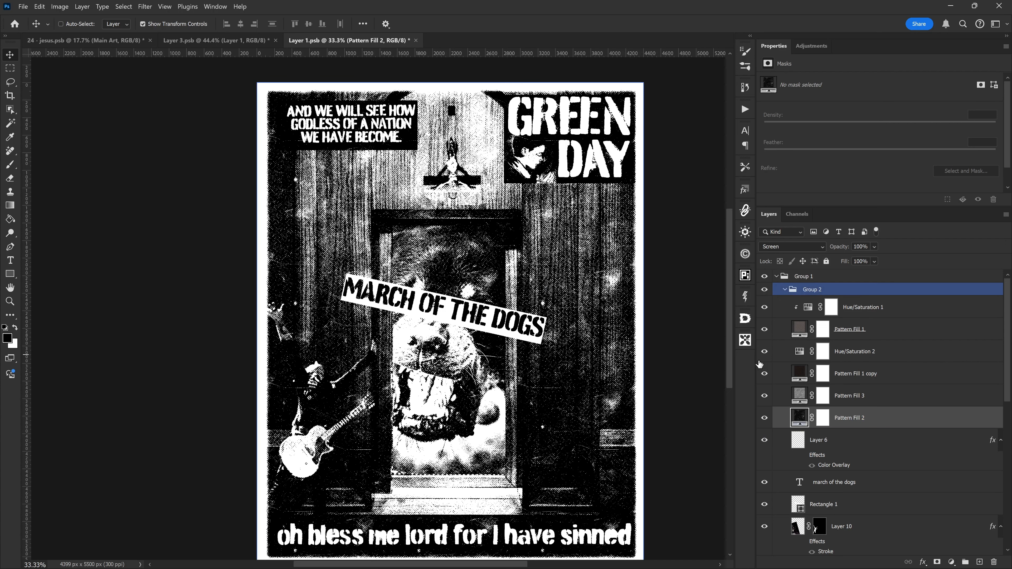
left_click(765, 419)
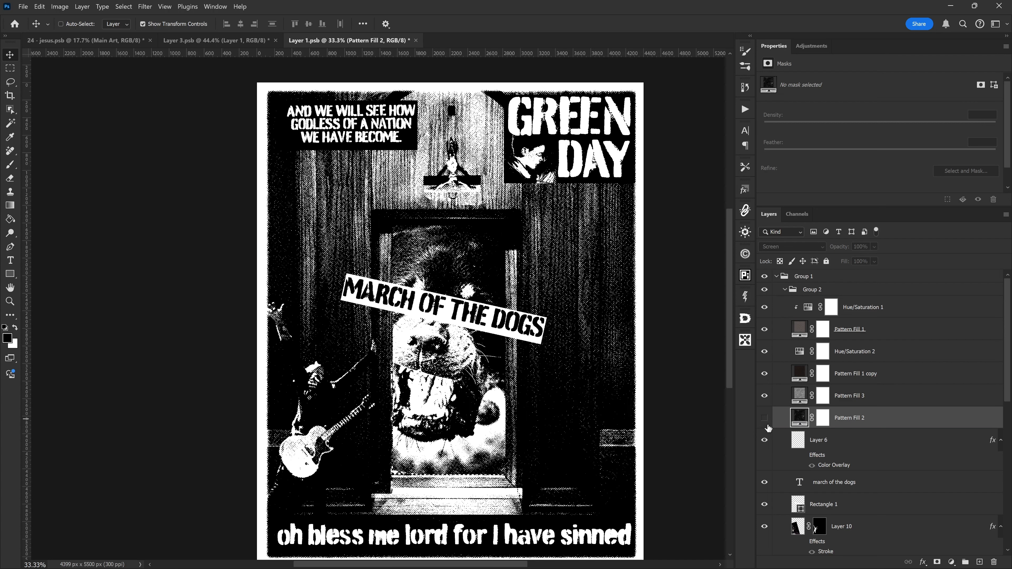
left_click(765, 419)
left_click(797, 301)
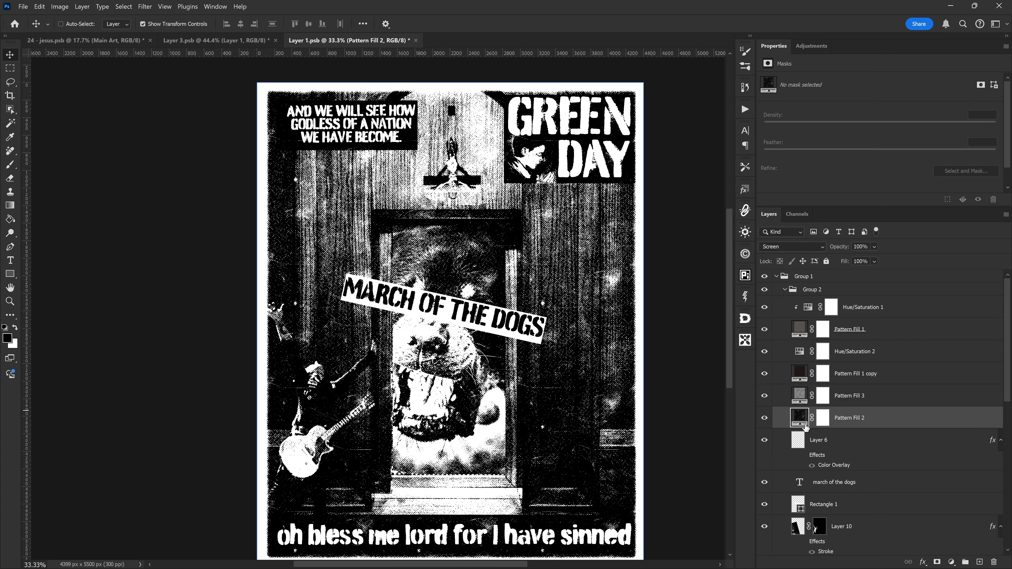
Compare the poster's border with Layer 6 hidden and shown, leaving the layer visible.
left_click(795, 450)
left_click(765, 440)
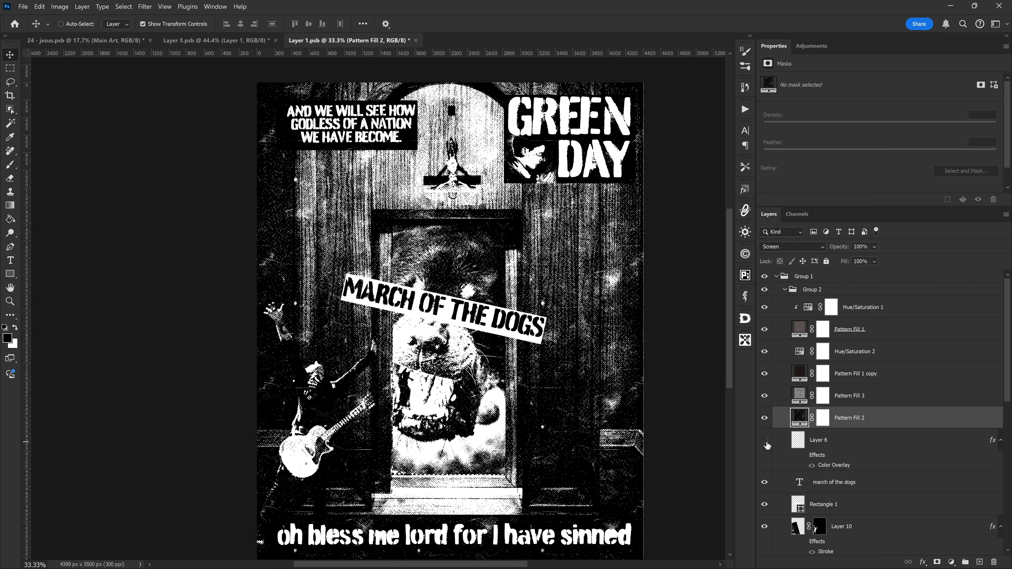
left_click(767, 442)
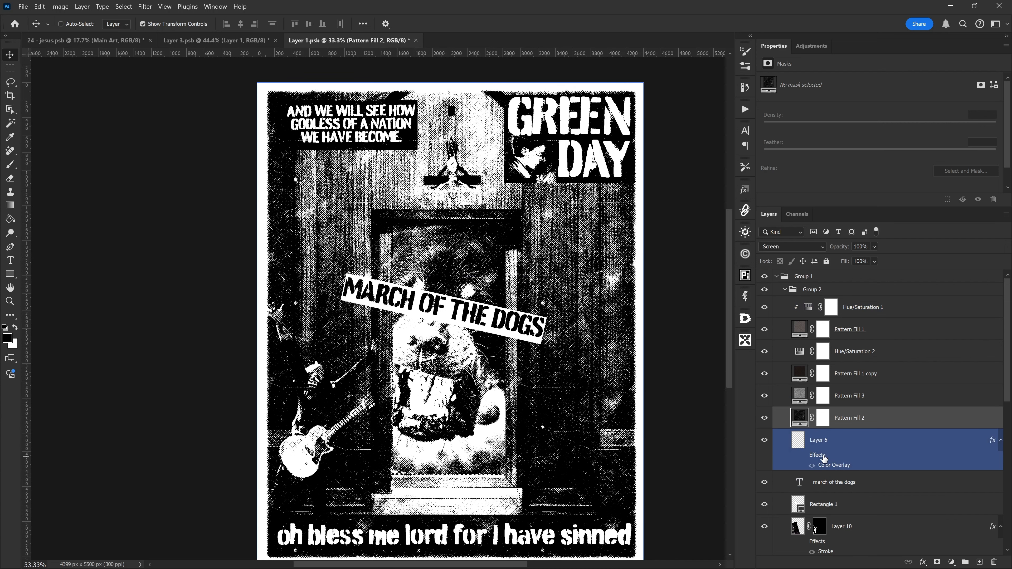
Select the "march of the dogs" text and check it and Rectangle 1 by hiding and reshowing each.
left_click(822, 484)
left_click(766, 483)
left_click(766, 482)
scroll(768, 485, "down", 1)
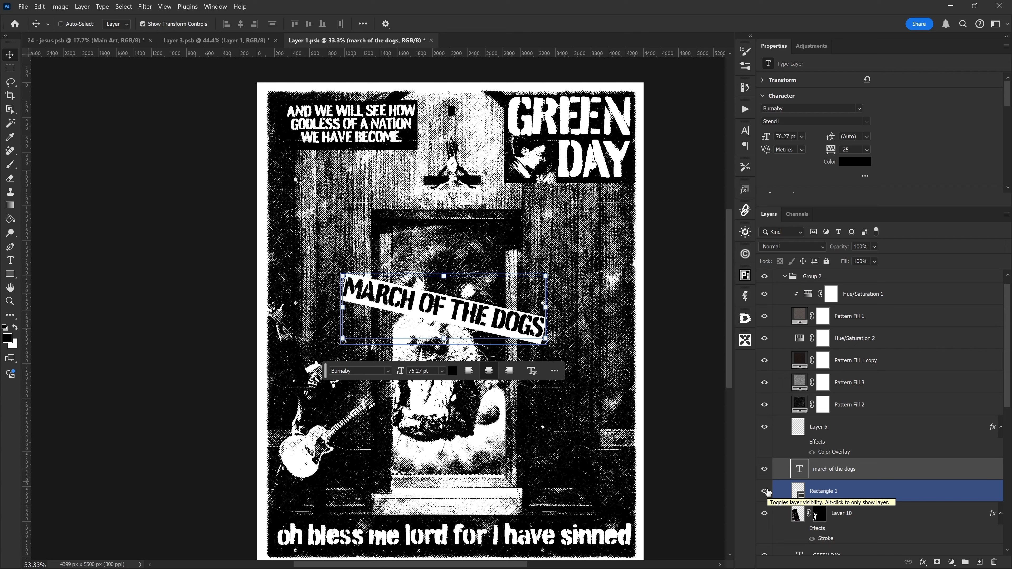
left_click(765, 491)
left_click(765, 491)
Preview the five hidden text layers from "disappear" to "don't test me", select Layer 7, and hide the texts again.
scroll(773, 439, "down", 4)
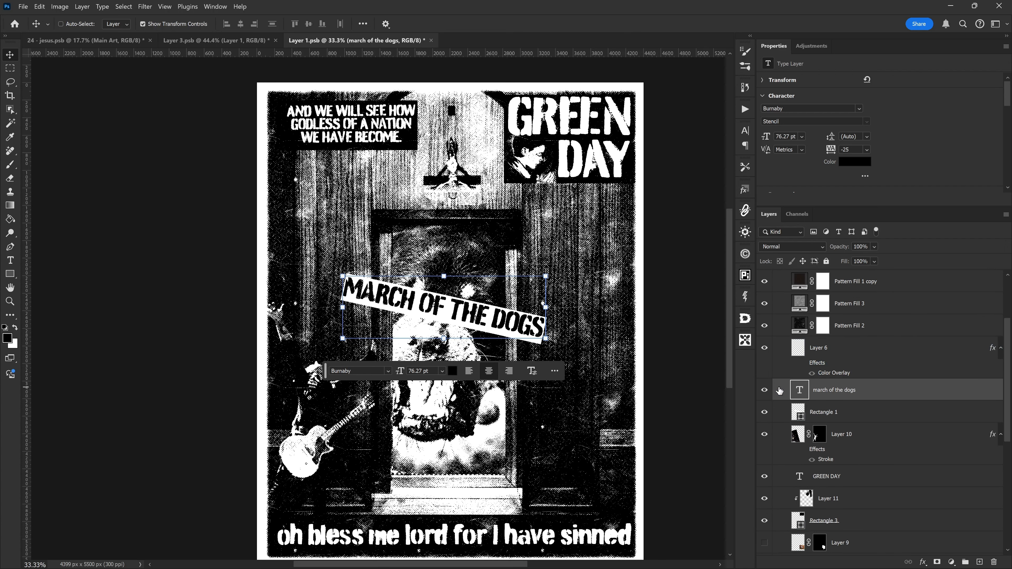
scroll(779, 444, "down", 10)
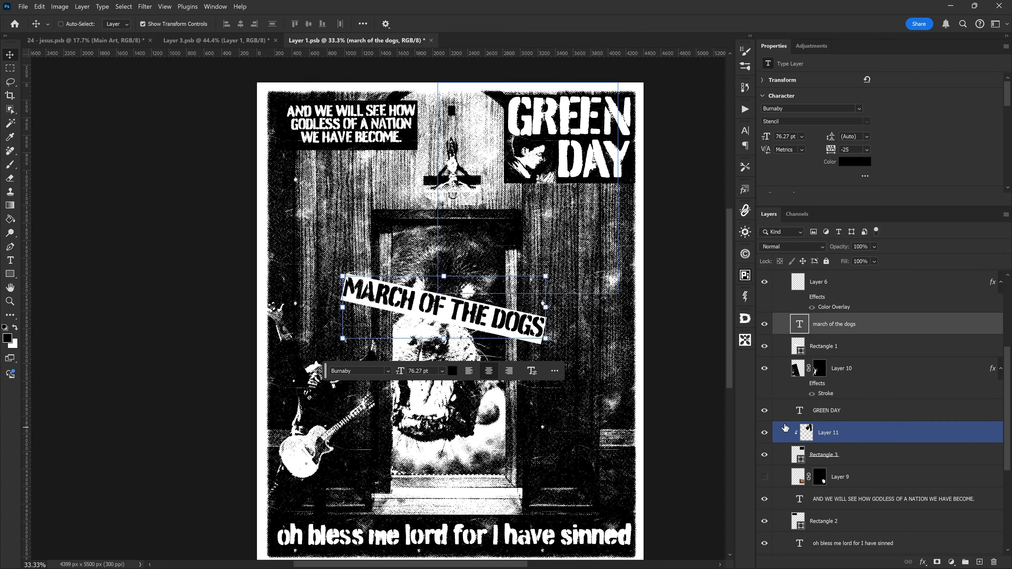
scroll(782, 418, "down", 1)
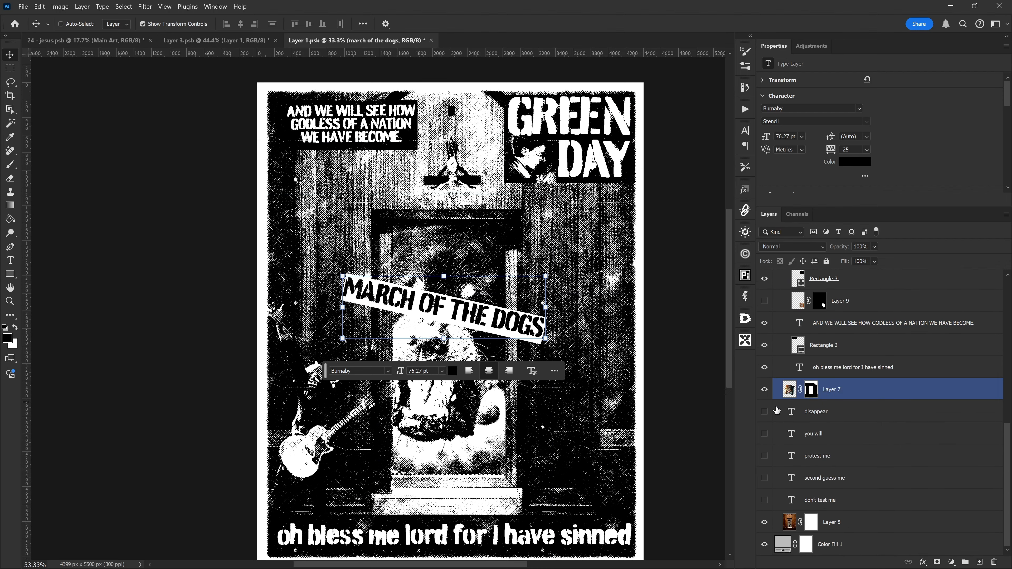
left_click_drag(765, 413, 767, 501)
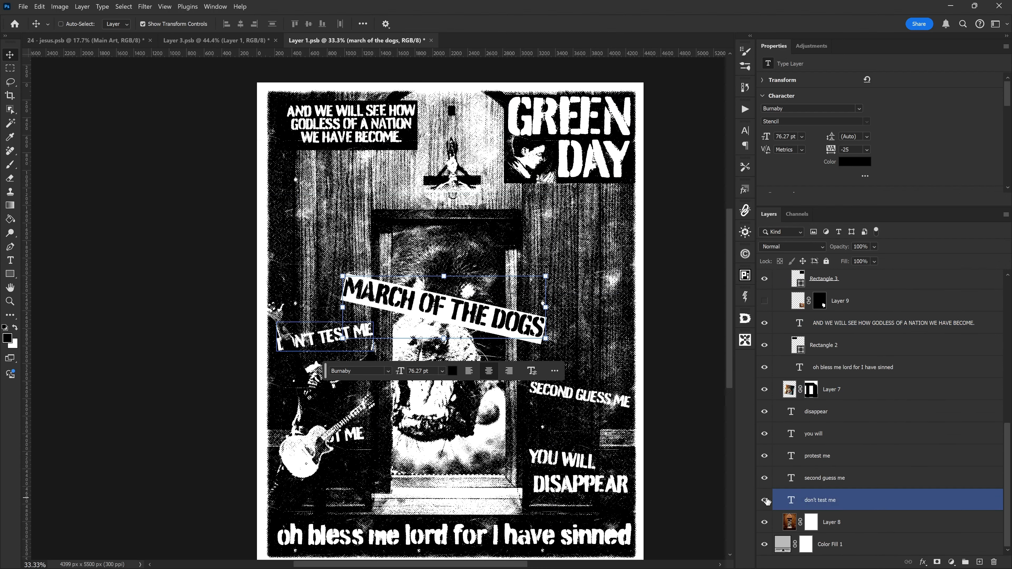
left_click(900, 414)
left_click(900, 395)
left_click_drag(765, 411, 764, 500)
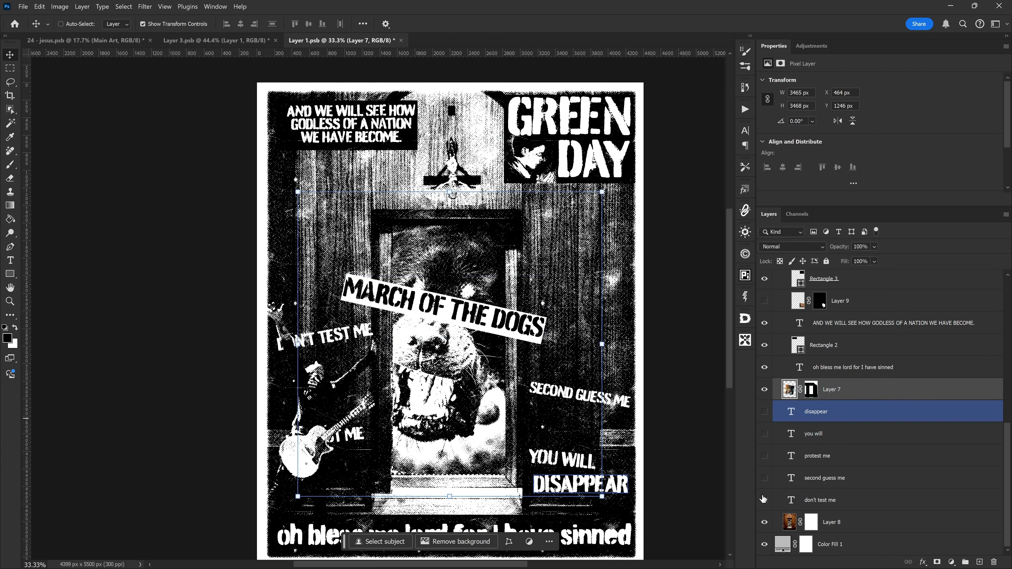
Compare the artwork without and with every layer from Hue/Saturation 1 down to Pattern Fill 2, leaving them all visible.
scroll(829, 404, "up", 4)
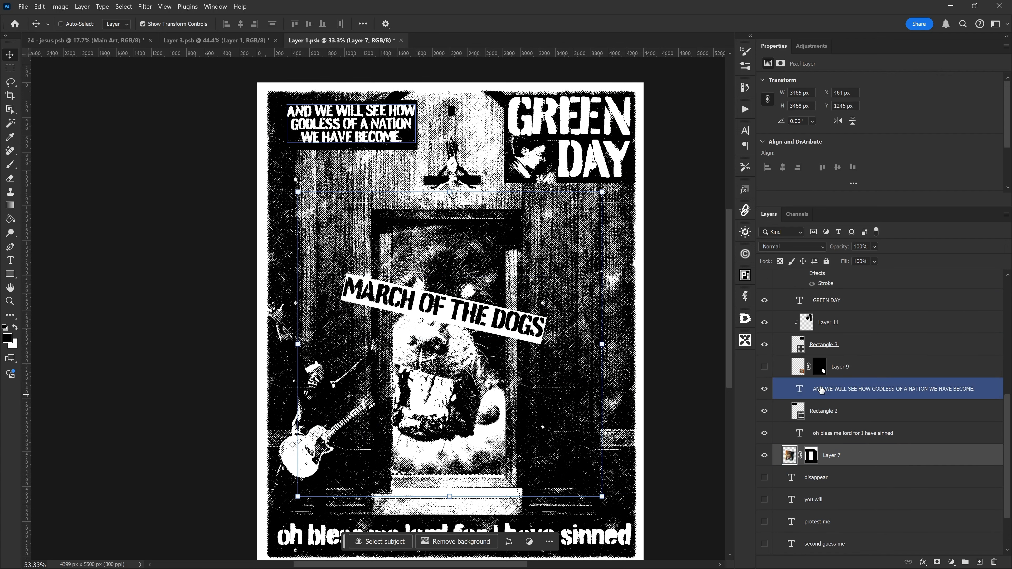
scroll(811, 361, "up", 3)
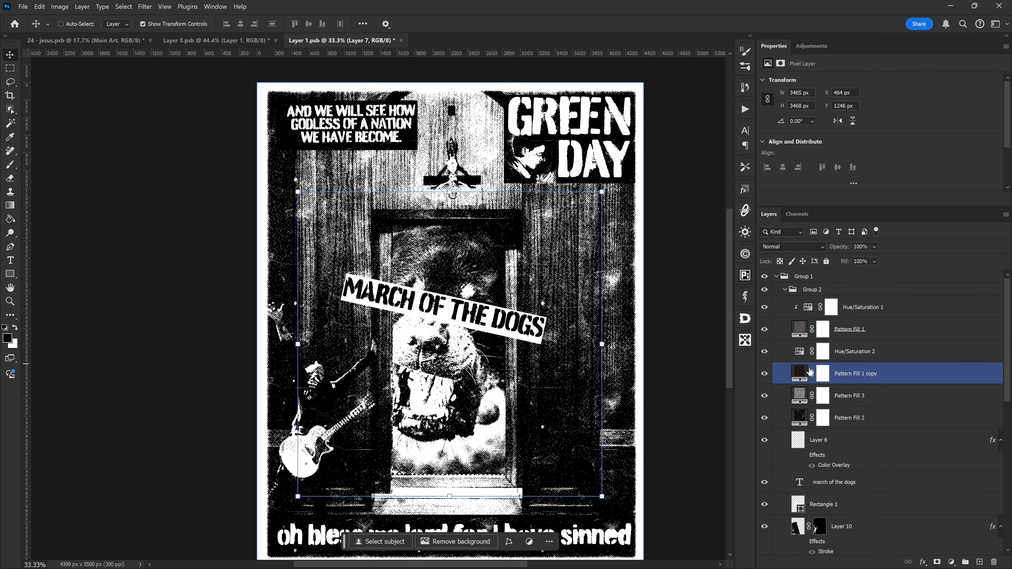
left_click_drag(764, 307, 765, 418)
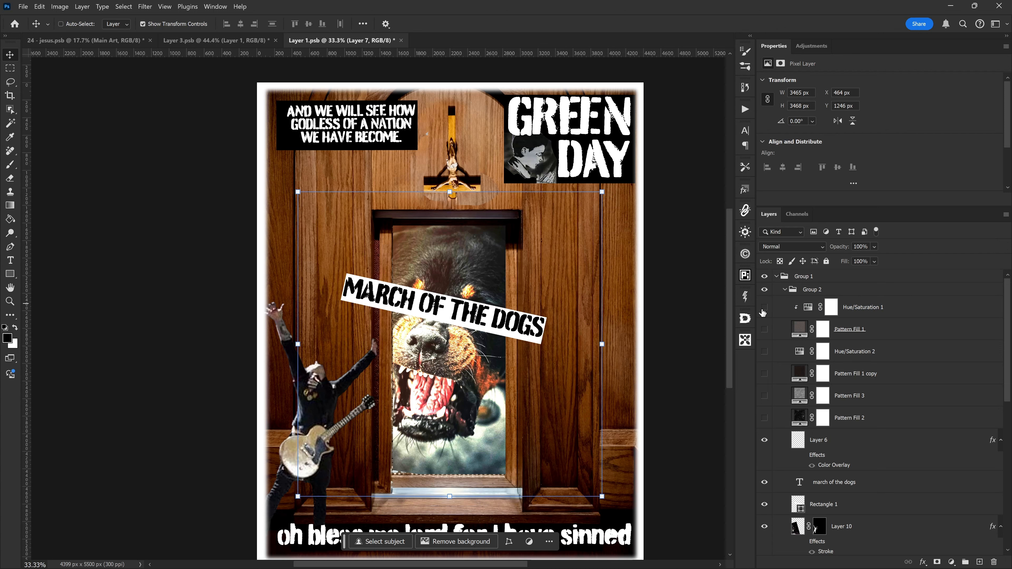
left_click(771, 315)
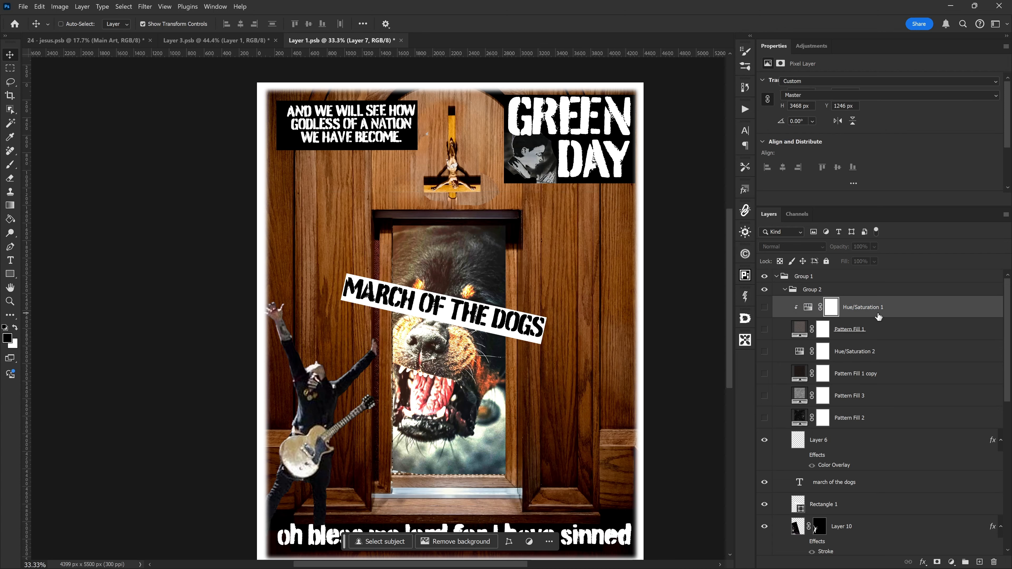
left_click(765, 308)
left_click(766, 327)
left_click_drag(762, 351, 769, 416)
Open Pattern Fill 1's settings and browse the pattern library, inspecting the Texturelabs_HalftonePatterns and Texturelabs_CMYK_Halftones sets.
double_click(799, 329)
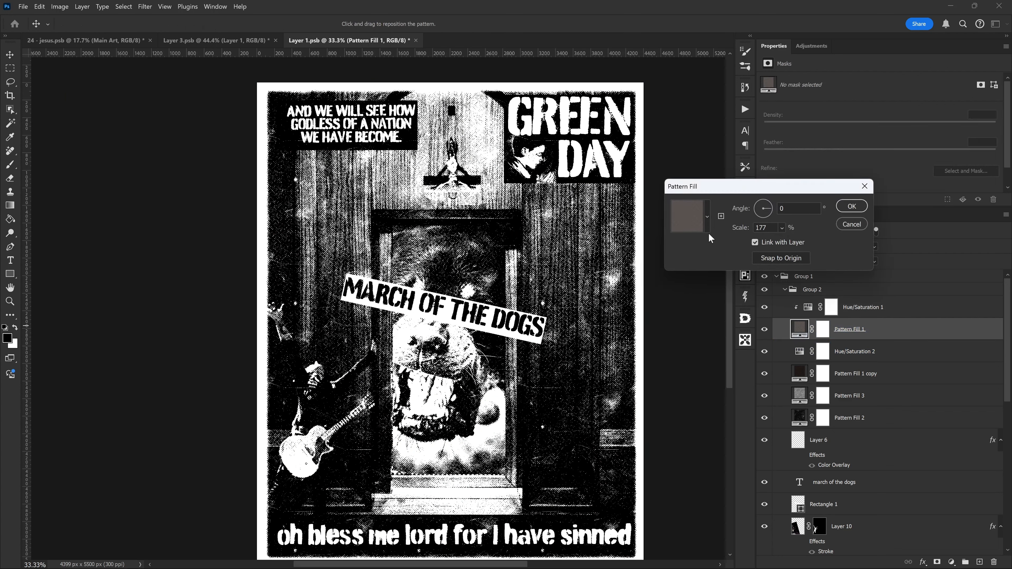
left_click(708, 217)
scroll(670, 332, "down", 5)
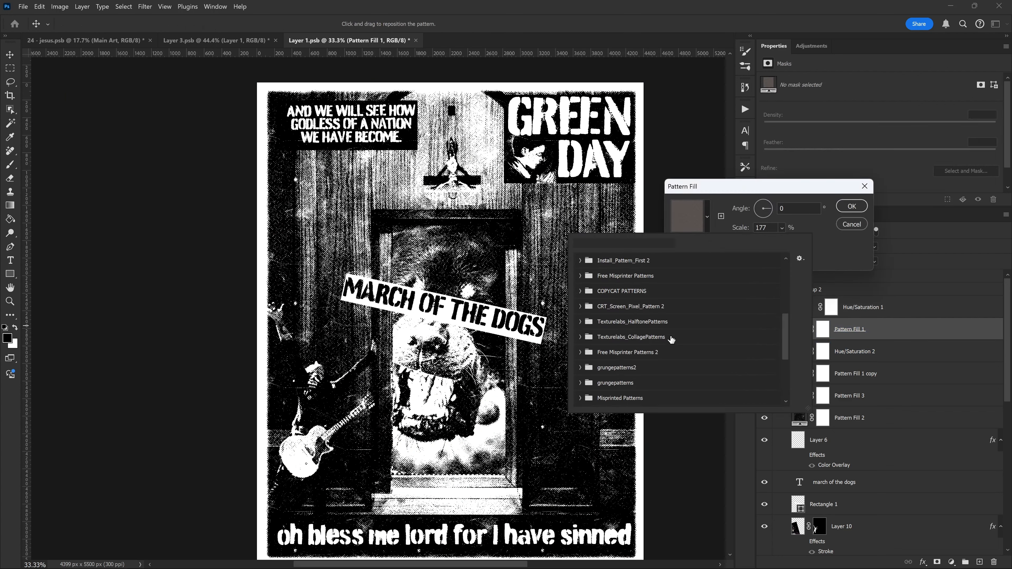
left_click(581, 322)
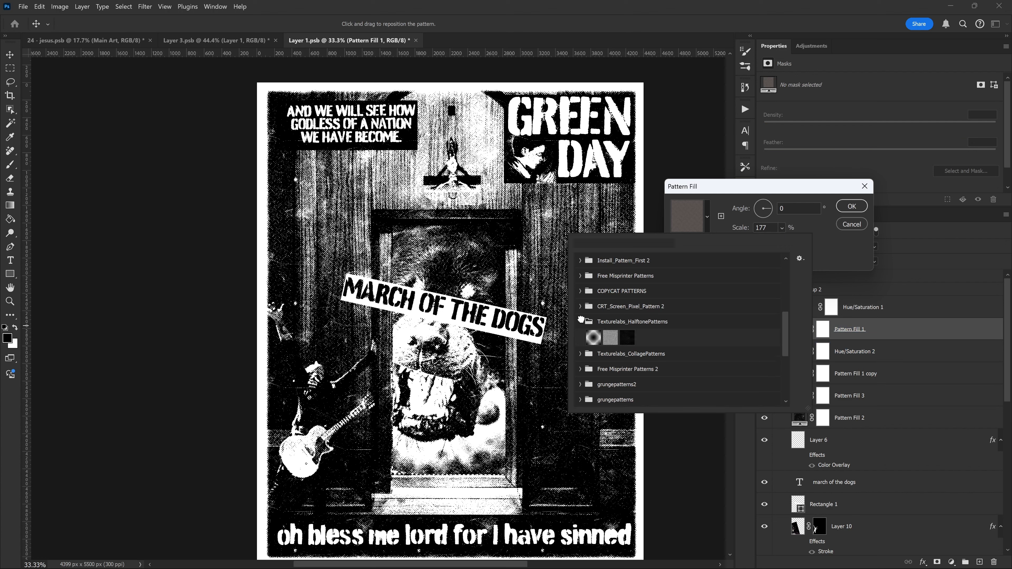
left_click(581, 321)
scroll(585, 339, "down", 5)
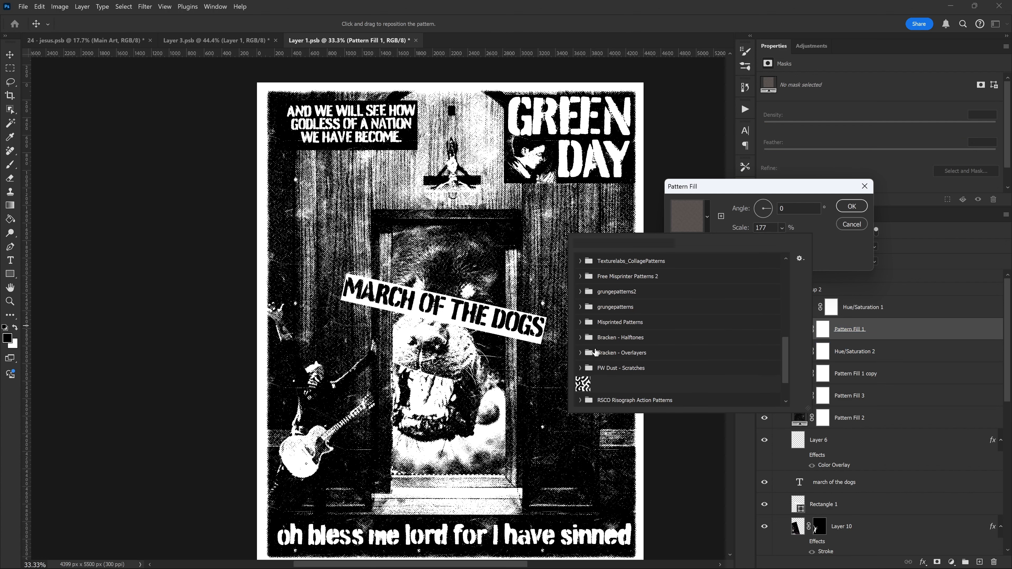
scroll(593, 358, "down", 1)
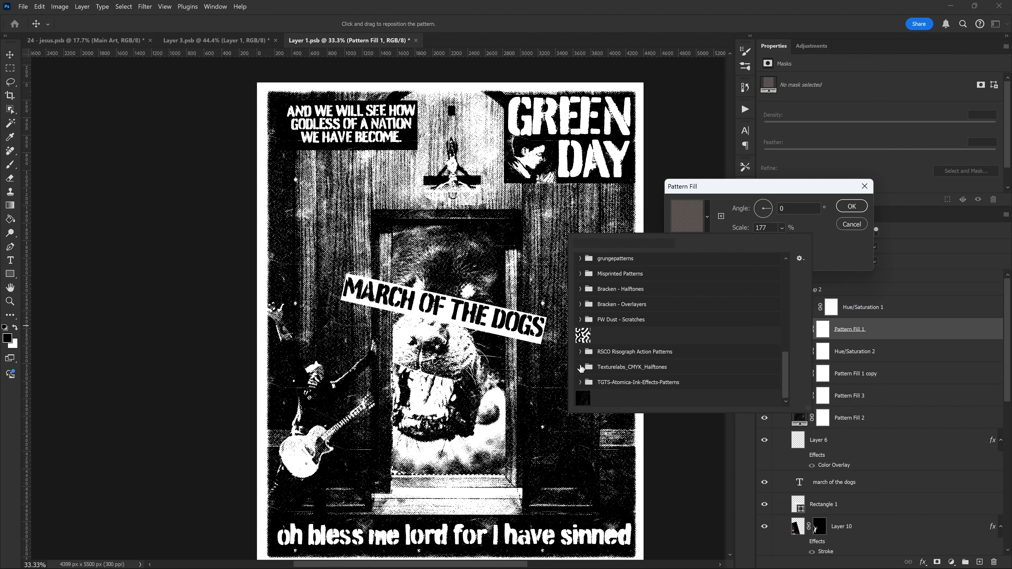
left_click(581, 367)
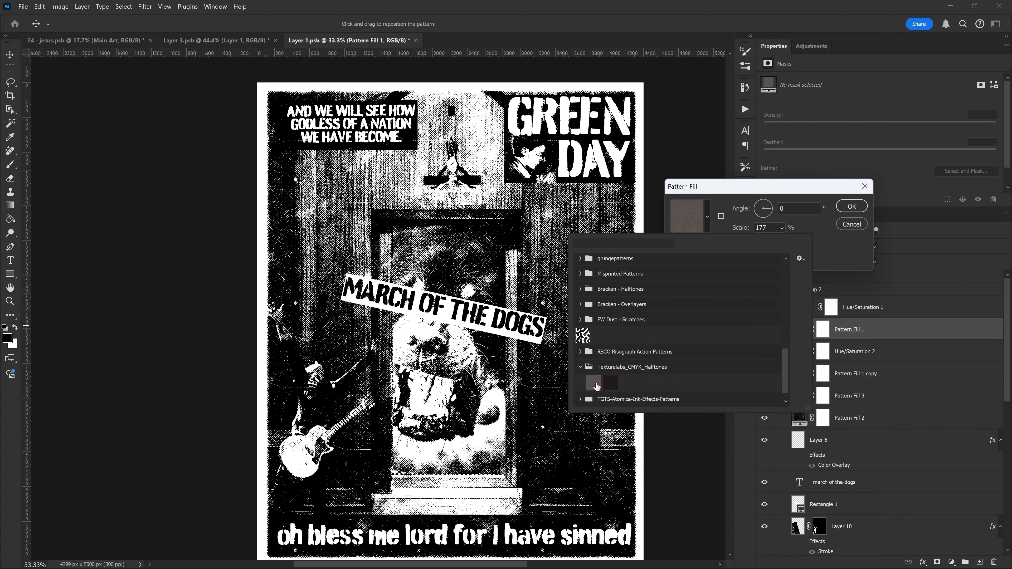
Set Pattern Fill 1's pattern to the first halftone in the Texturelabs_HalftonePatterns set and close the pattern picker.
scroll(631, 328, "up", 3)
scroll(597, 293, "up", 6)
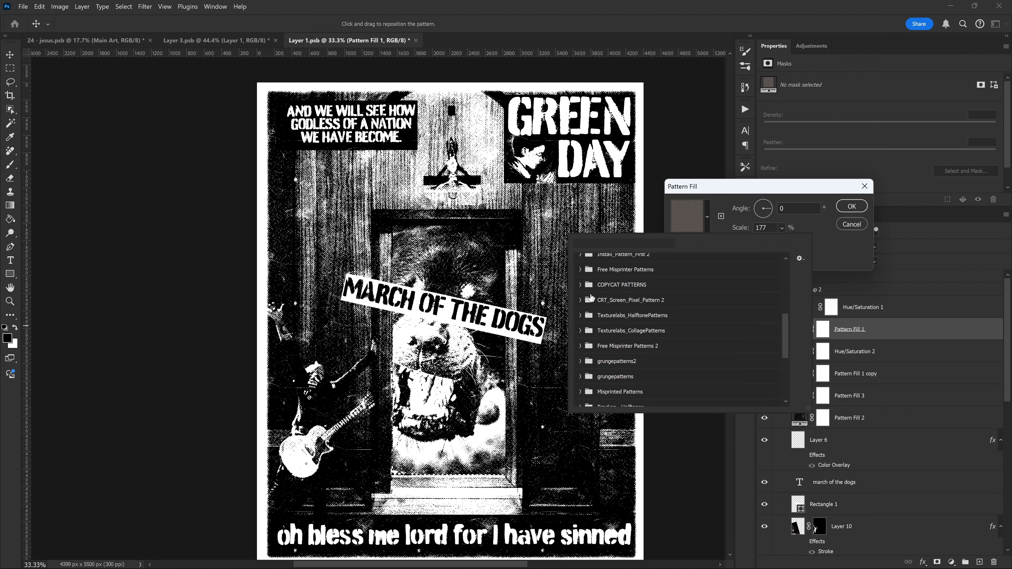
scroll(586, 327, "down", 3)
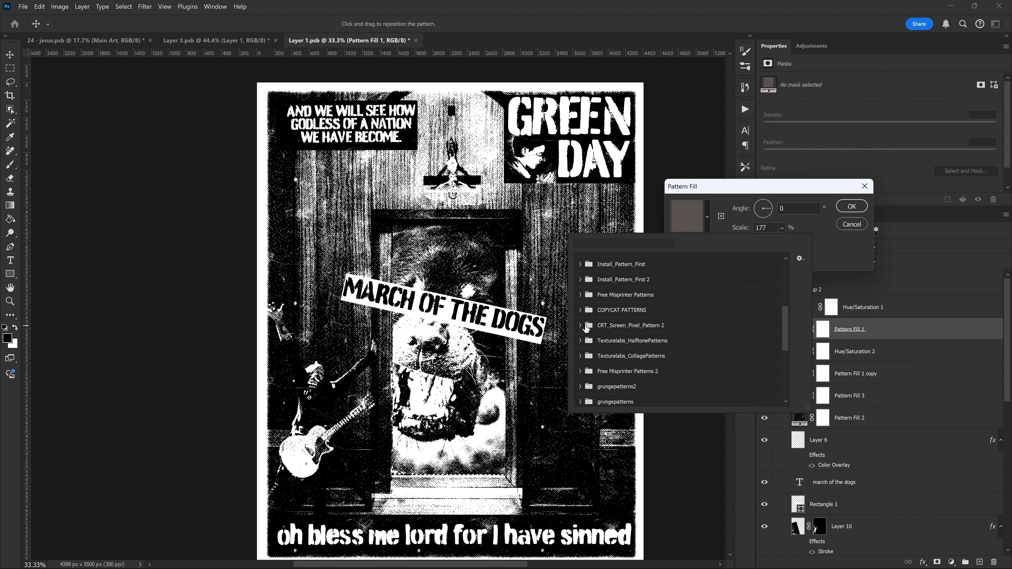
left_click(580, 324)
left_click(592, 342)
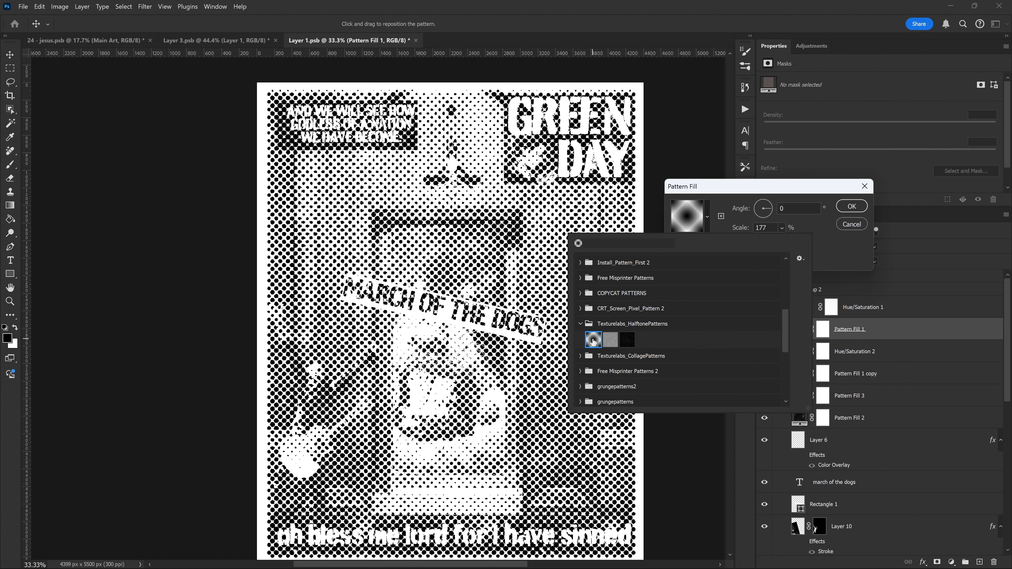
left_click(763, 193)
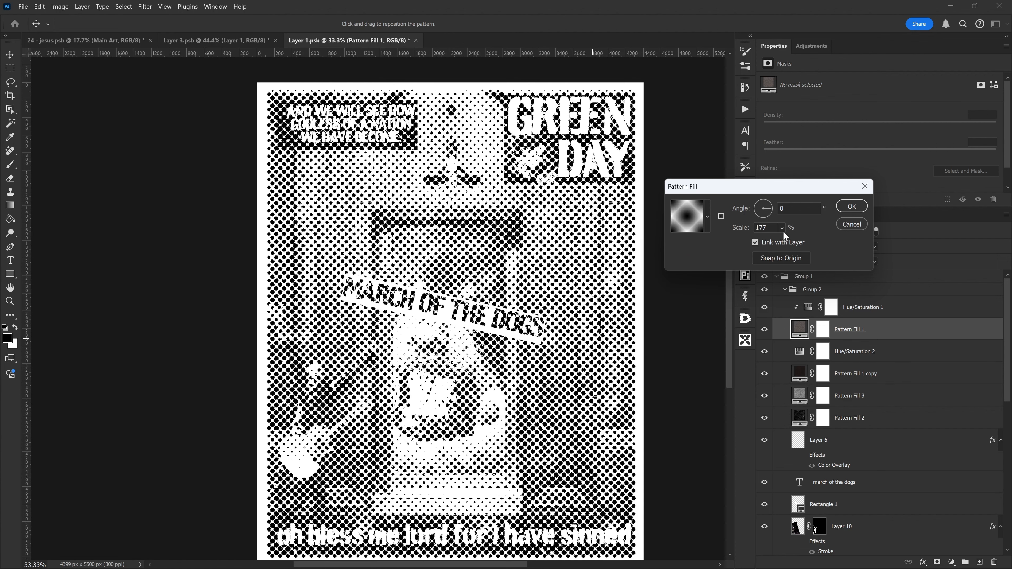
Try Pattern Fill 1's halftone at 67% scale, and discard the pattern changes.
left_click_drag(790, 244, 784, 241)
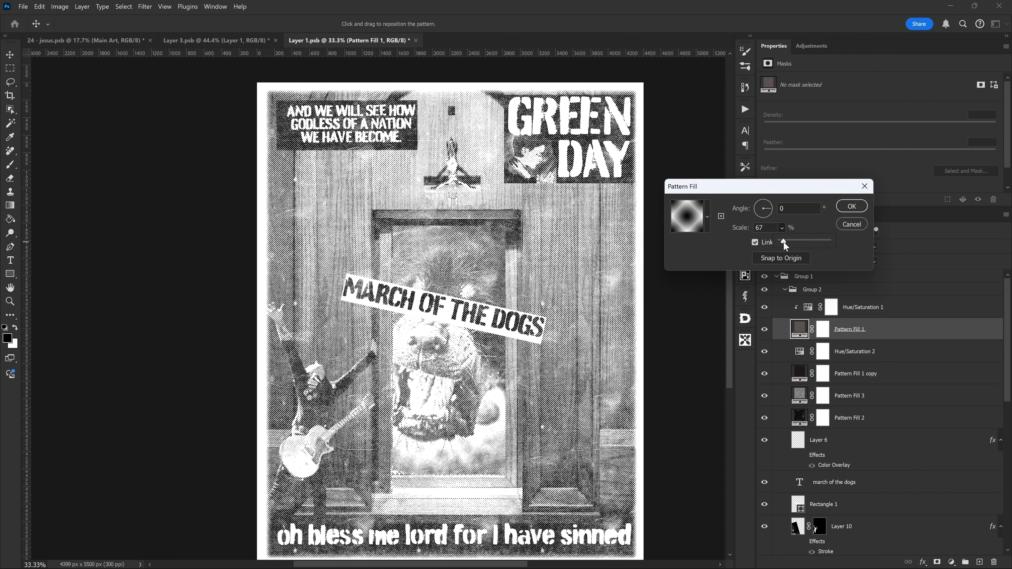
left_click(845, 224)
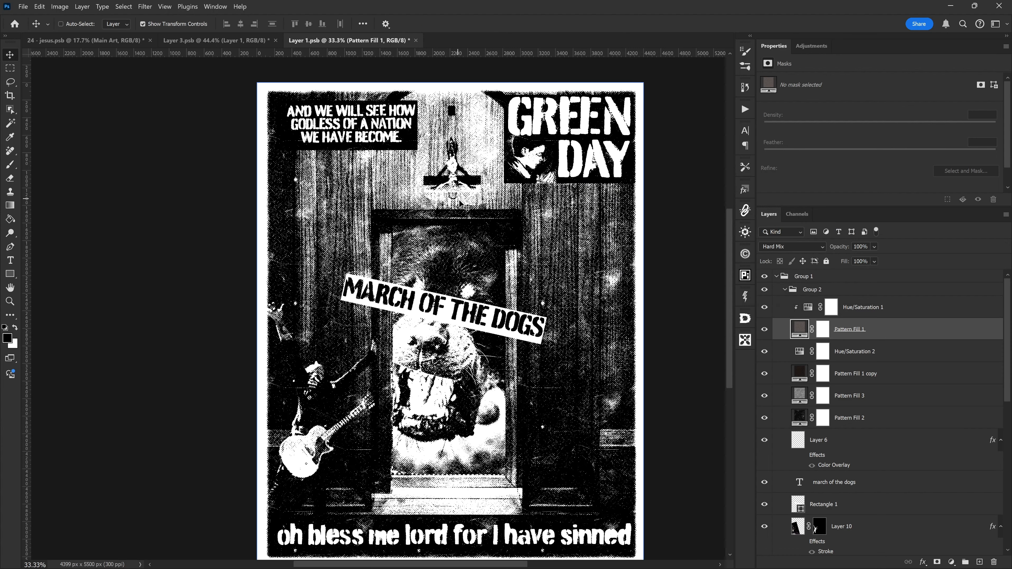
scroll(467, 227, "down", 1)
scroll(478, 251, "down", 5)
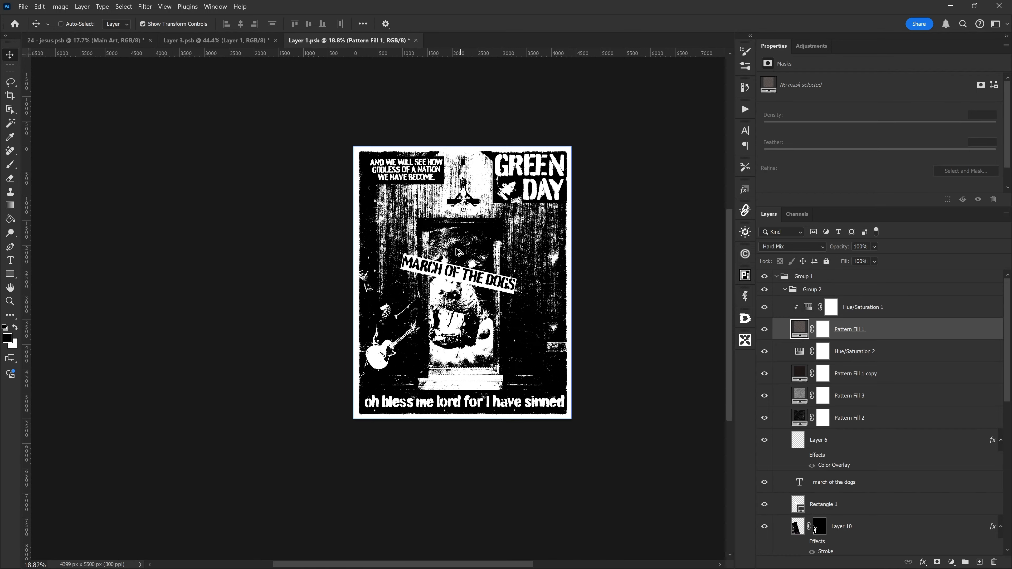
scroll(458, 251, "up", 1)
Hide Layer 6, the "march of the dogs" text, Rectangle 1 and Layer 10.
left_click(829, 351)
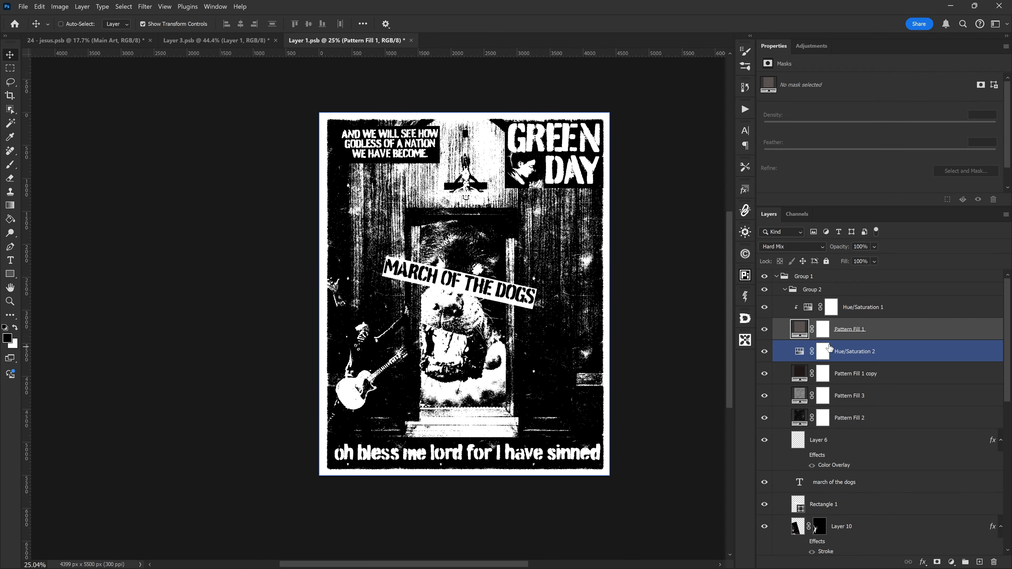
left_click(836, 441)
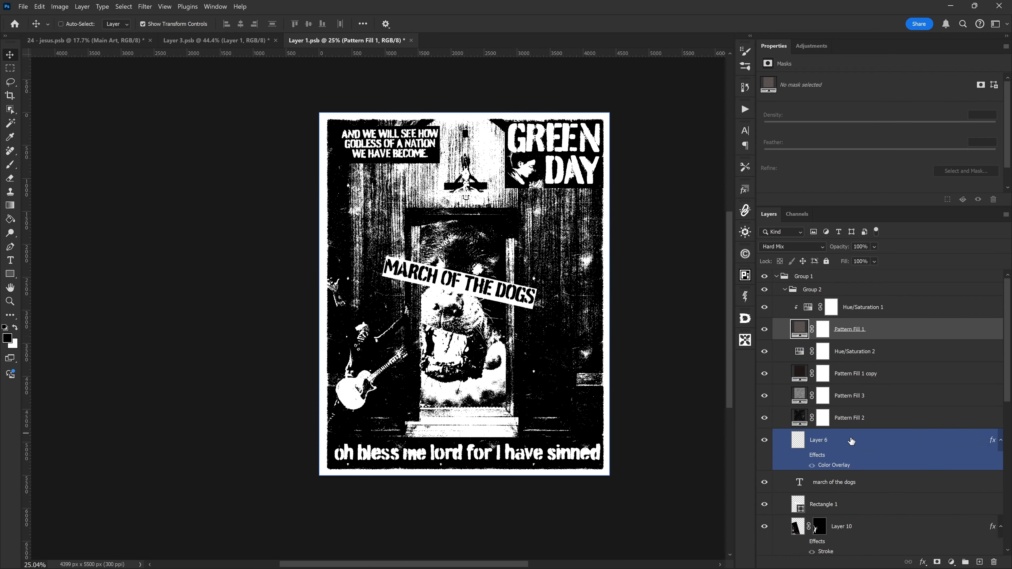
scroll(851, 441, "down", 1)
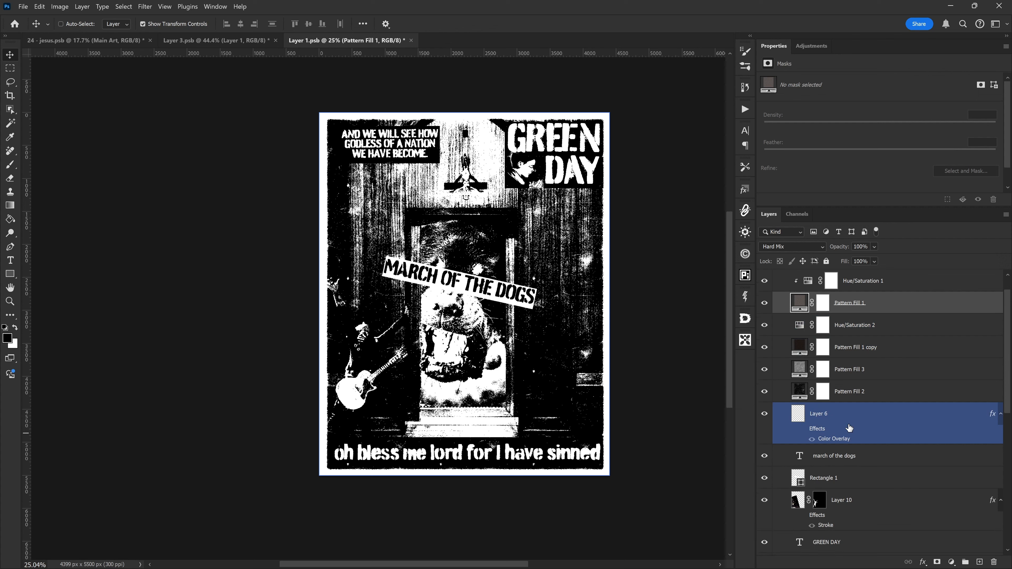
left_click(764, 414)
left_click(823, 477)
left_click(765, 456)
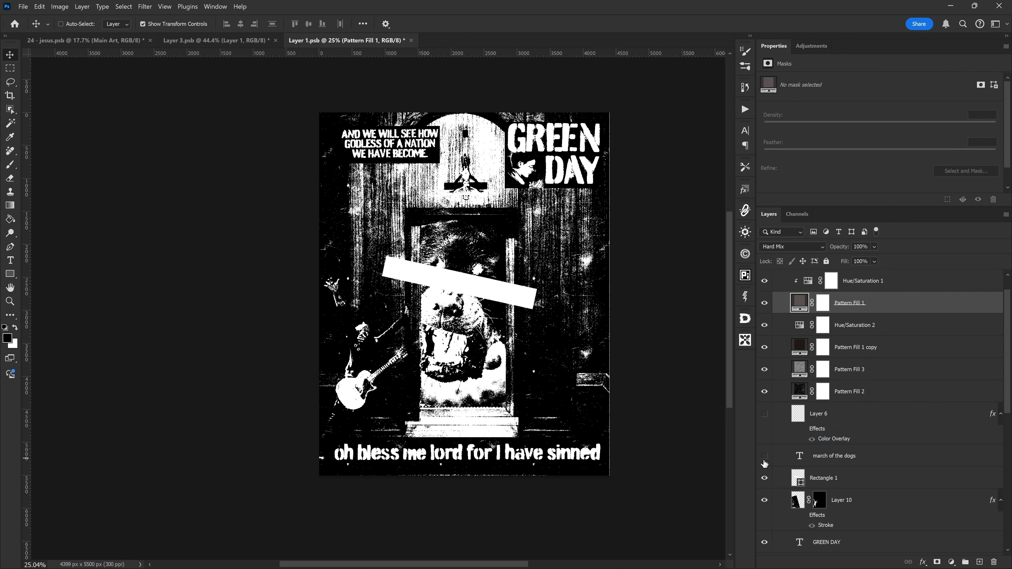
left_click(764, 478)
left_click(765, 500)
Hide the GREEN DAY text, Layer 11, Rectangle 3 and Layer 9.
scroll(765, 501, "down", 3)
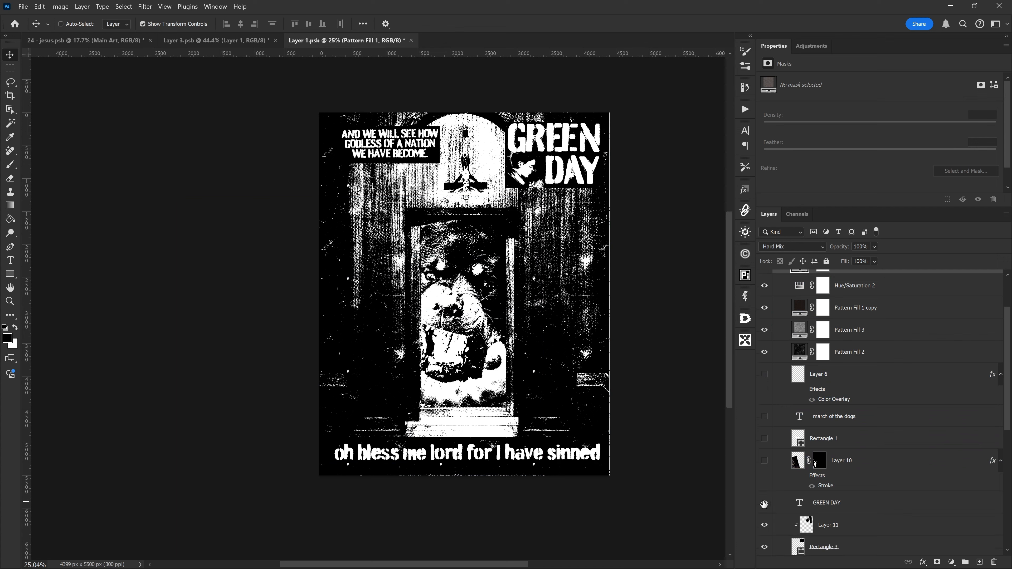
left_click(765, 464)
left_click(765, 485)
left_click(765, 508)
scroll(766, 508, "down", 1)
scroll(816, 341, "up", 2)
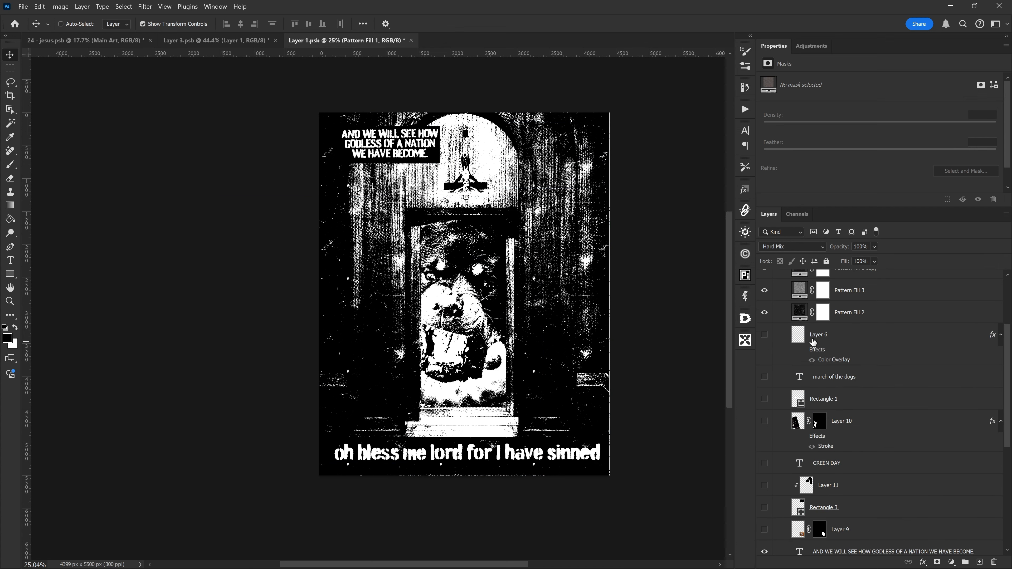
Hide the "AND WE WILL SEE HOW GODLESS OF A NATION WE HAVE BECOME." text, Rectangle 2, the "oh bless me lord for I have sinned" text and Layer 7.
scroll(821, 337, "down", 7)
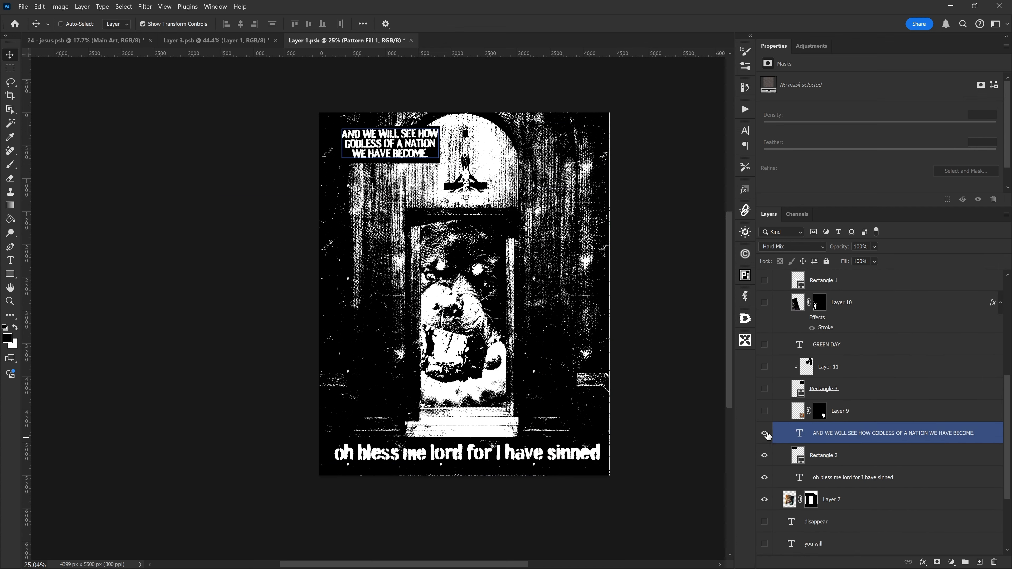
left_click(765, 434)
left_click(766, 457)
left_click(765, 477)
left_click(765, 499)
scroll(777, 438, "down", 4)
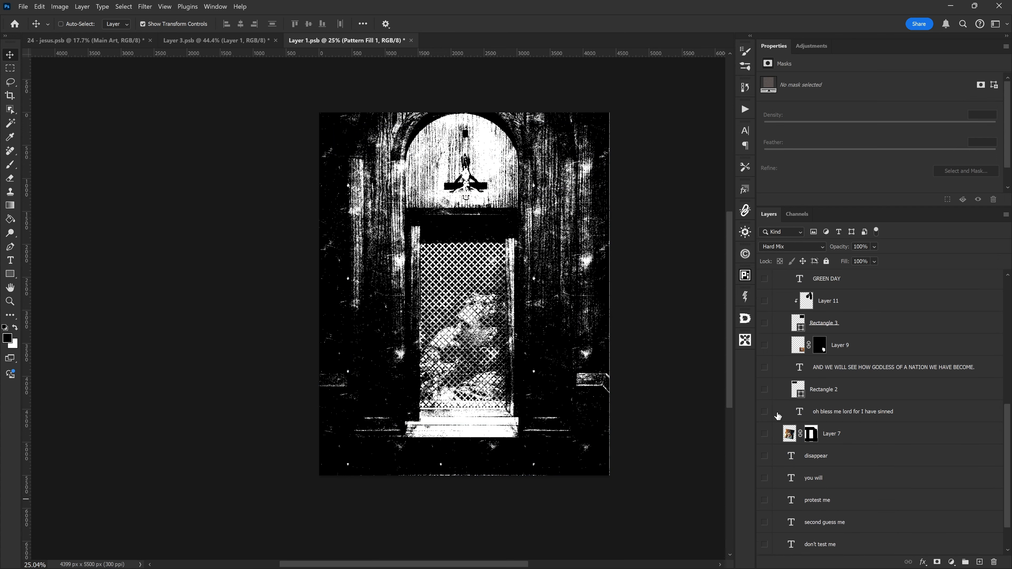
Compare the stripped-down artwork with and without Group 2, leaving the group visible.
scroll(797, 459, "up", 11)
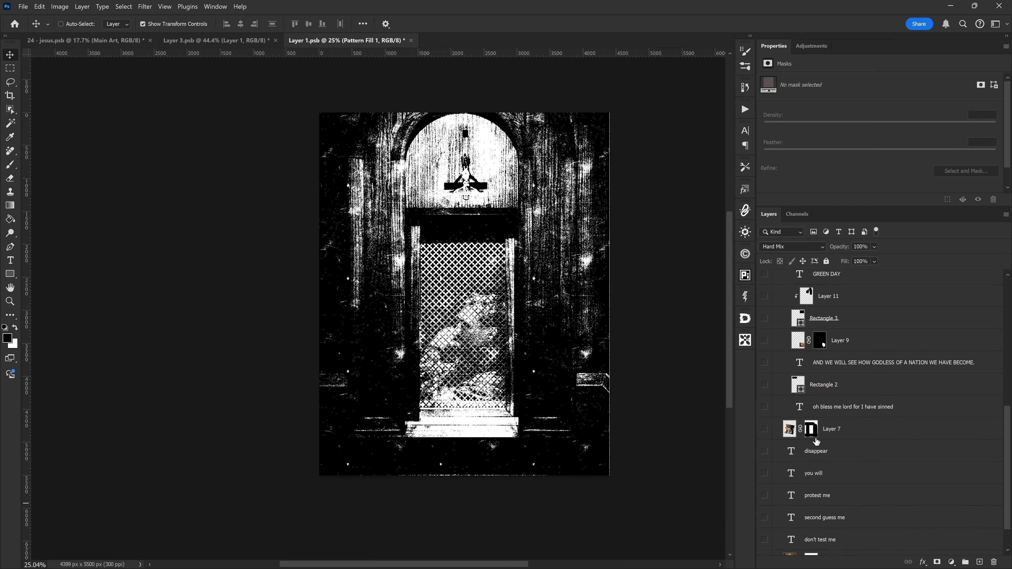
scroll(781, 318, "up", 1)
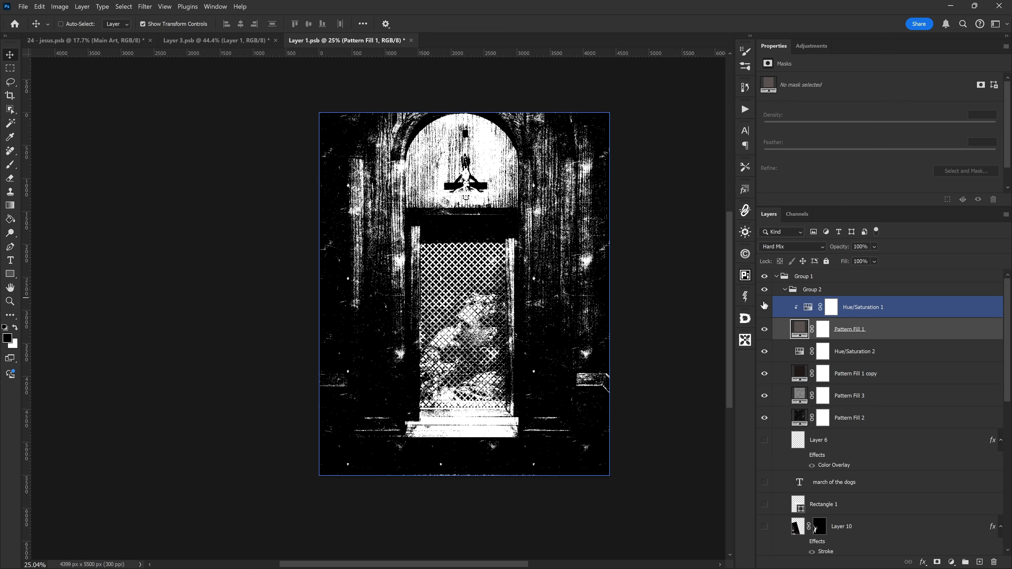
left_click(764, 291)
left_click(765, 290)
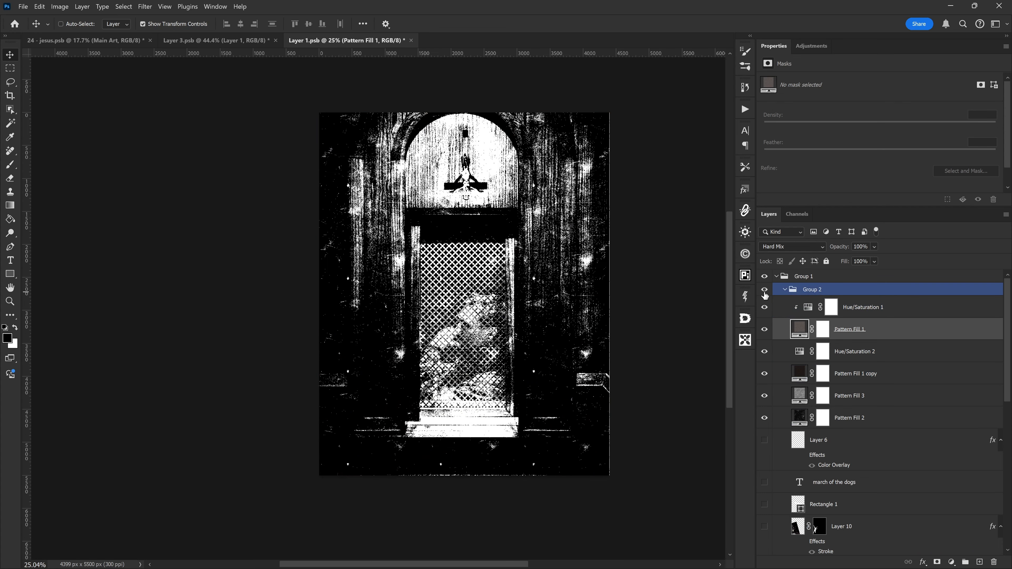
left_click(765, 290)
left_click(764, 290)
Save the Layer 1.psb and Layer 3.psb smart objects, and check the updated poster in 24 - jesus.psb.
left_click(23, 6)
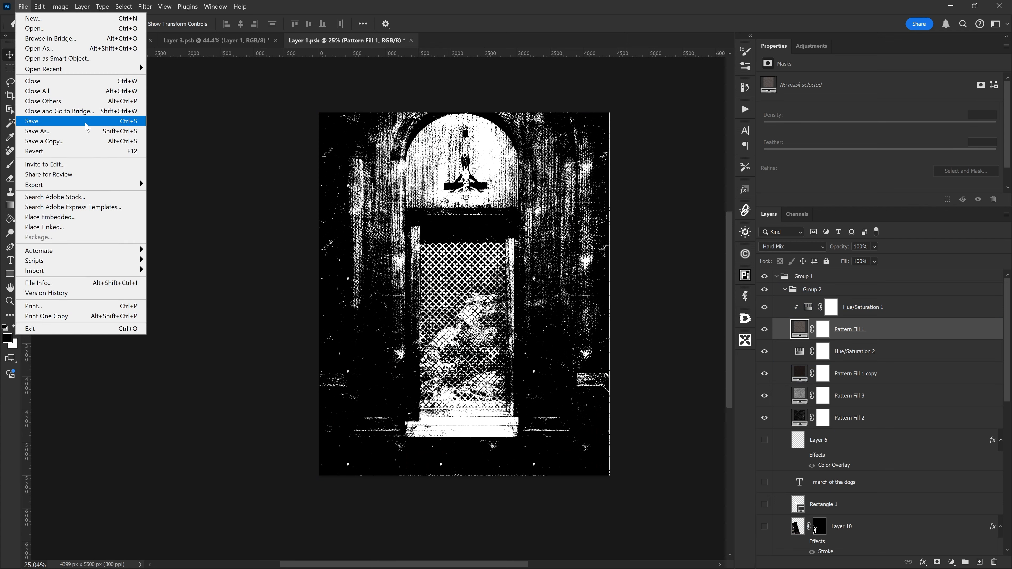
left_click(29, 125)
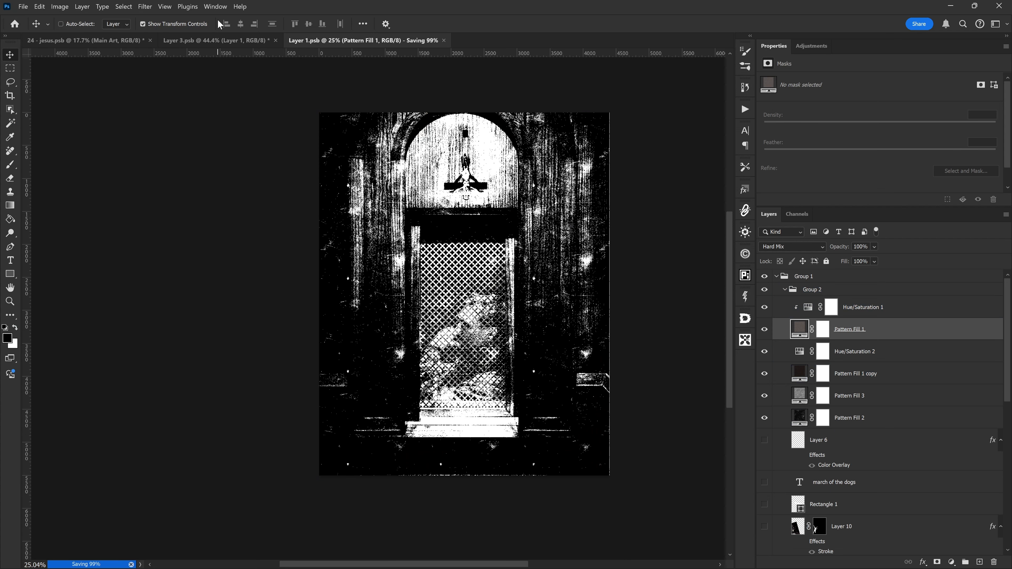
left_click(218, 41)
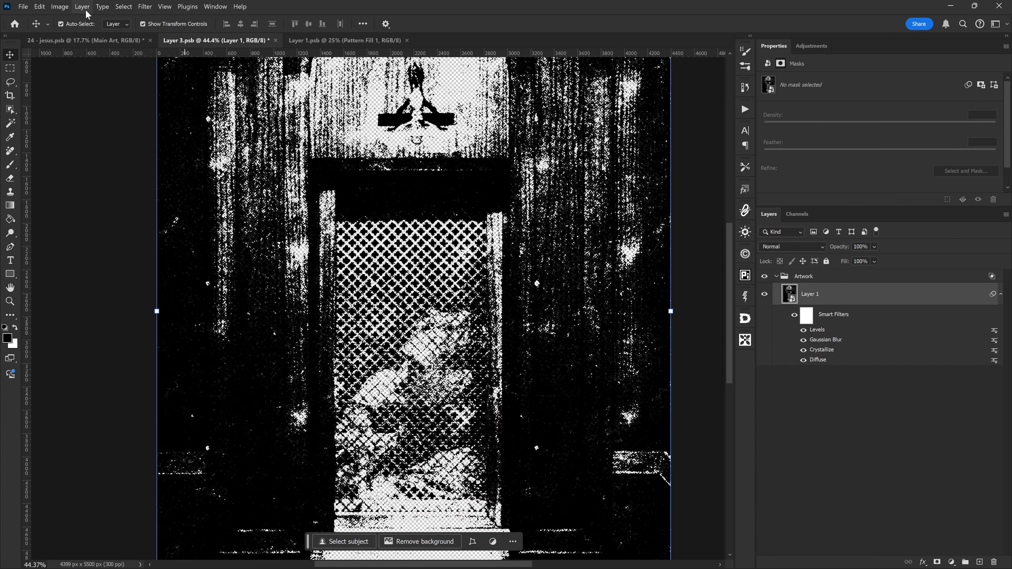
key("ctrl+s")
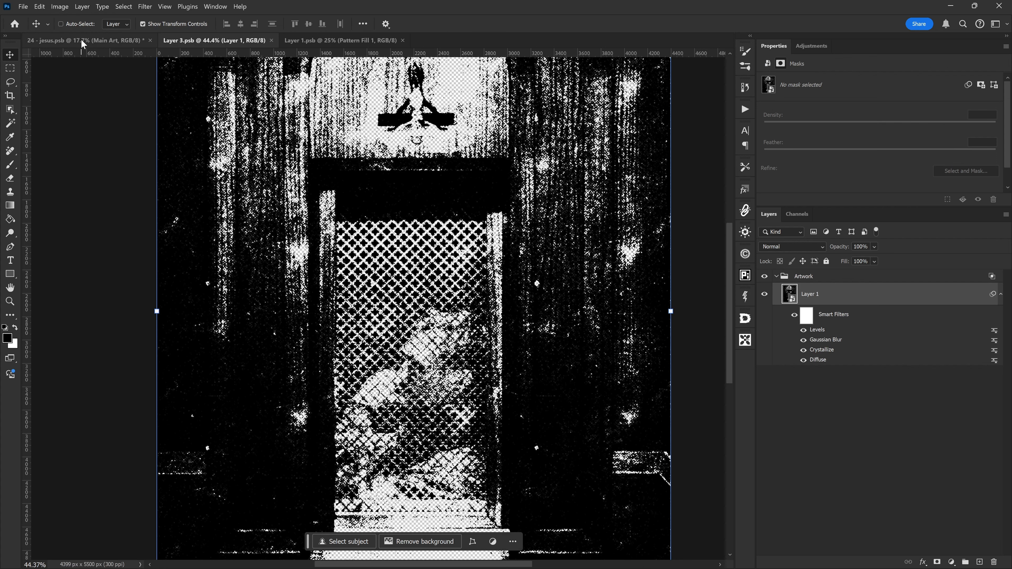
left_click(83, 40)
scroll(574, 381, "up", 2)
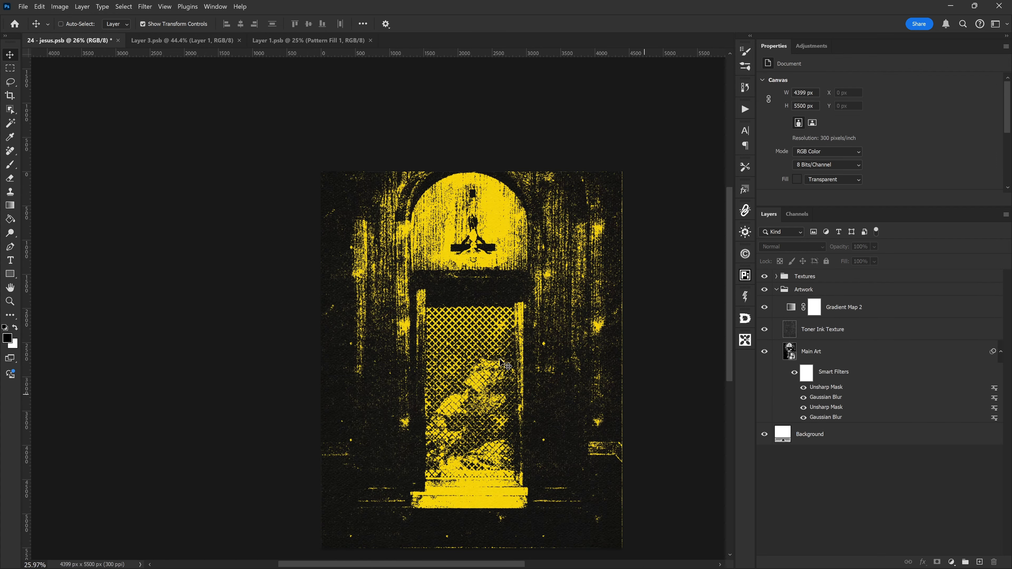
scroll(574, 381, "down", 3)
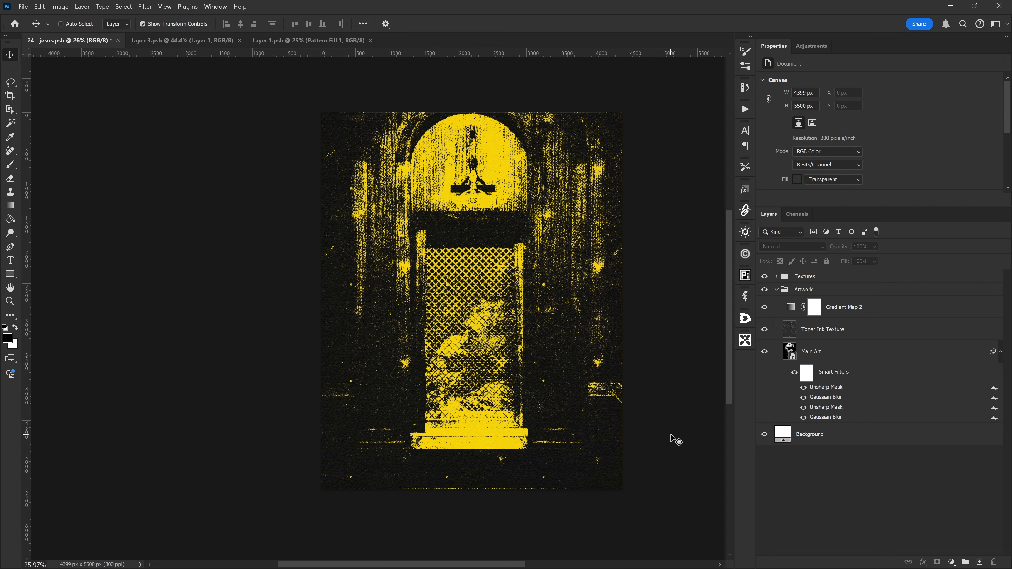
Return to Layer 1.psb and show Layer 6, the "march of the dogs" text, Rectangle 1 and Layer 10 again.
left_click(297, 39)
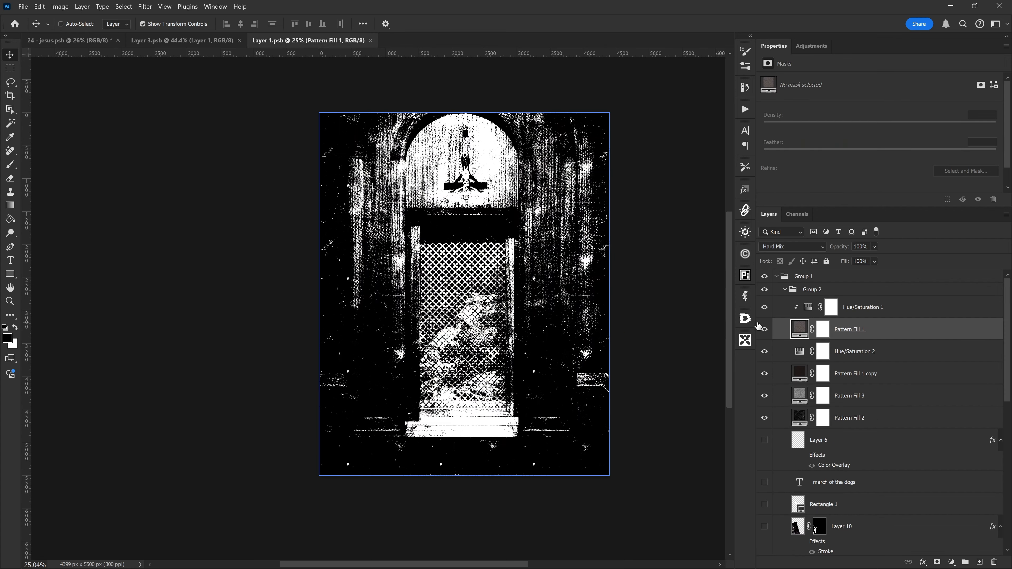
scroll(761, 339, "down", 3)
left_click_drag(765, 389, 768, 499)
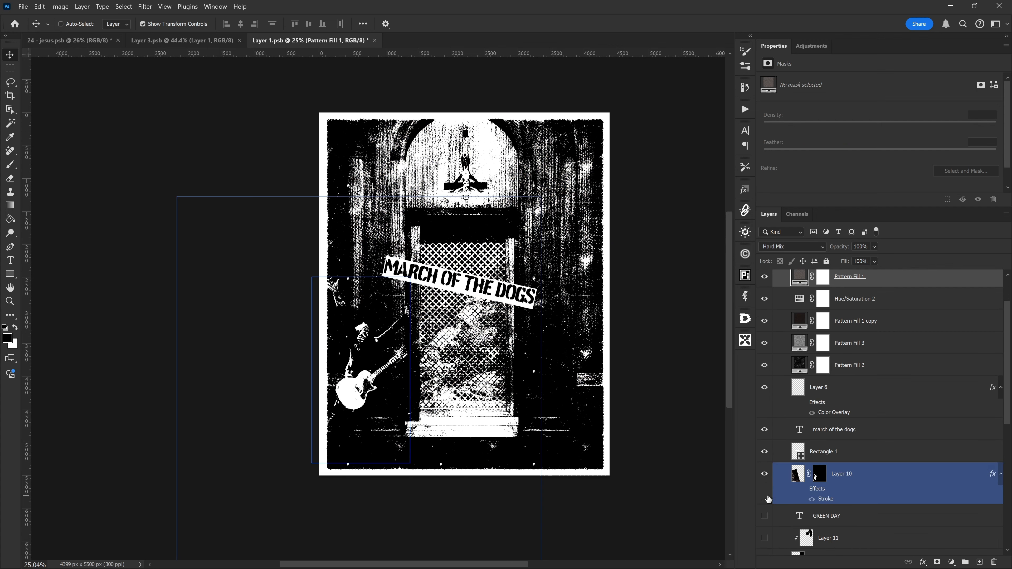
scroll(768, 499, "down", 1)
Show the GREEN DAY text, its Layer 11 image and the Rectangle 3 box again.
left_click(764, 477)
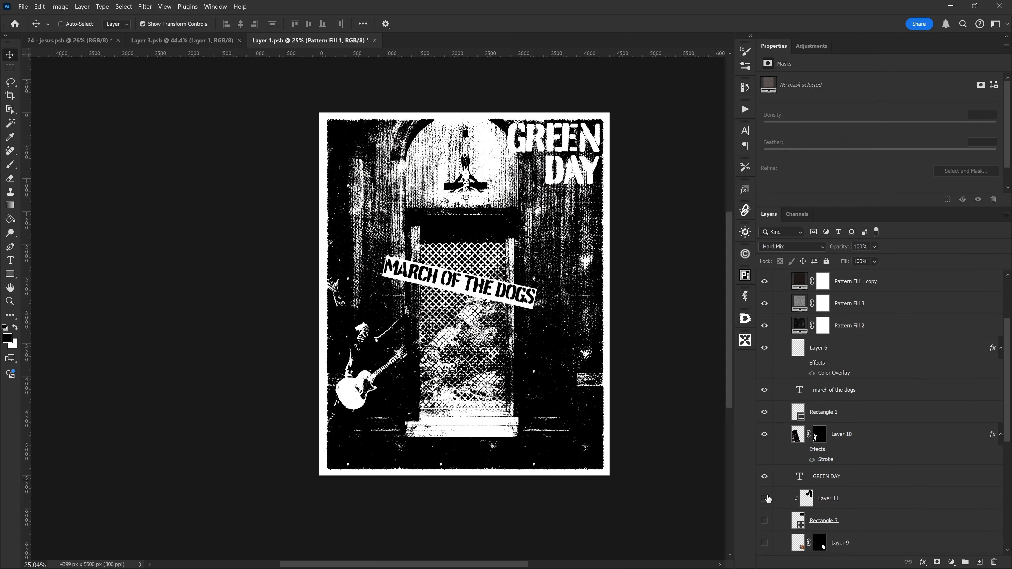
left_click(764, 499)
scroll(766, 498, "down", 2)
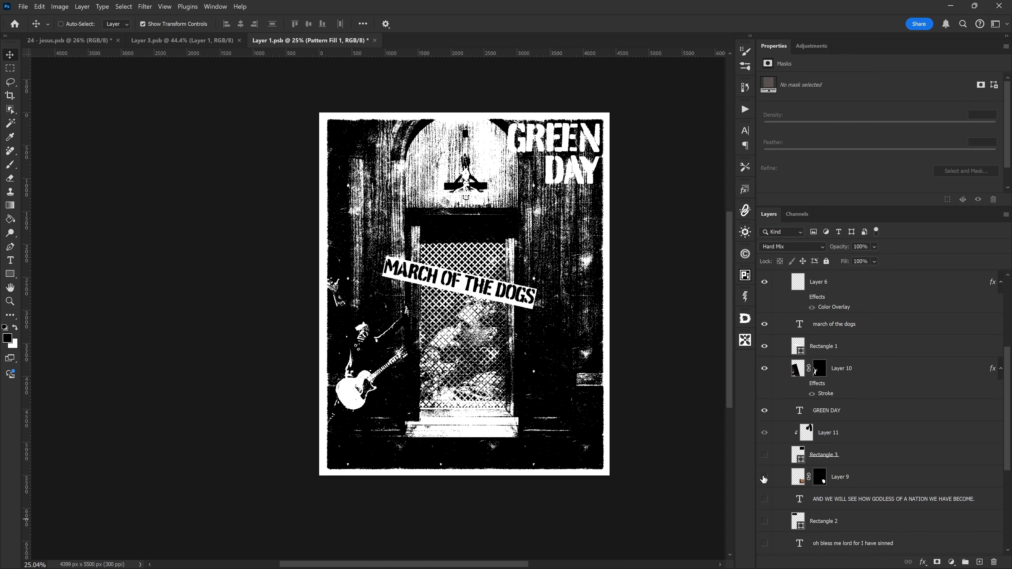
left_click(765, 455)
scroll(765, 464, "down", 2)
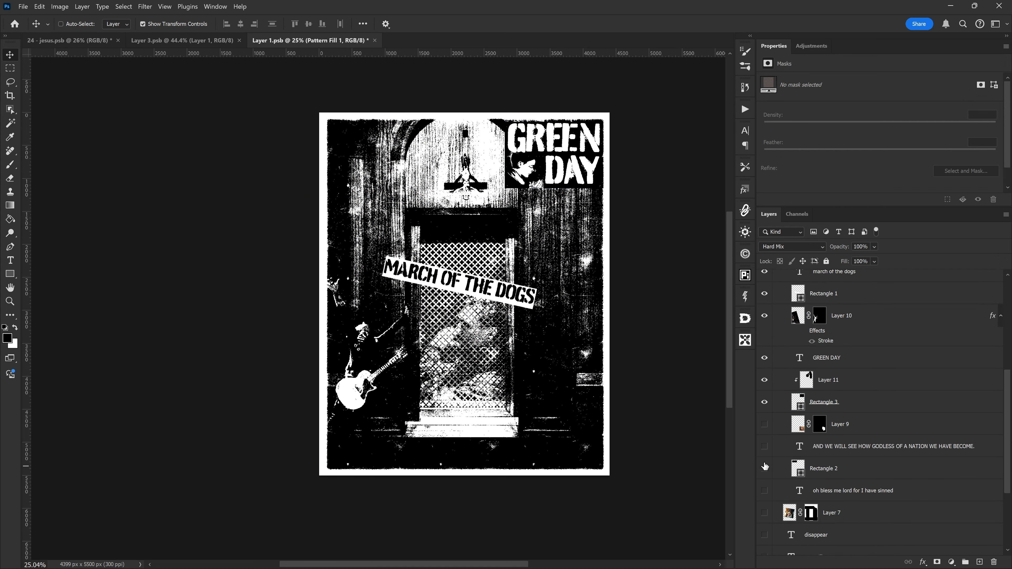
Preview Layer 9 and hide it again, and show the "AND WE WILL SEE HOW GODLESS OF A NATION WE HAVE BECOME." text with Rectangle 2.
left_click(764, 424)
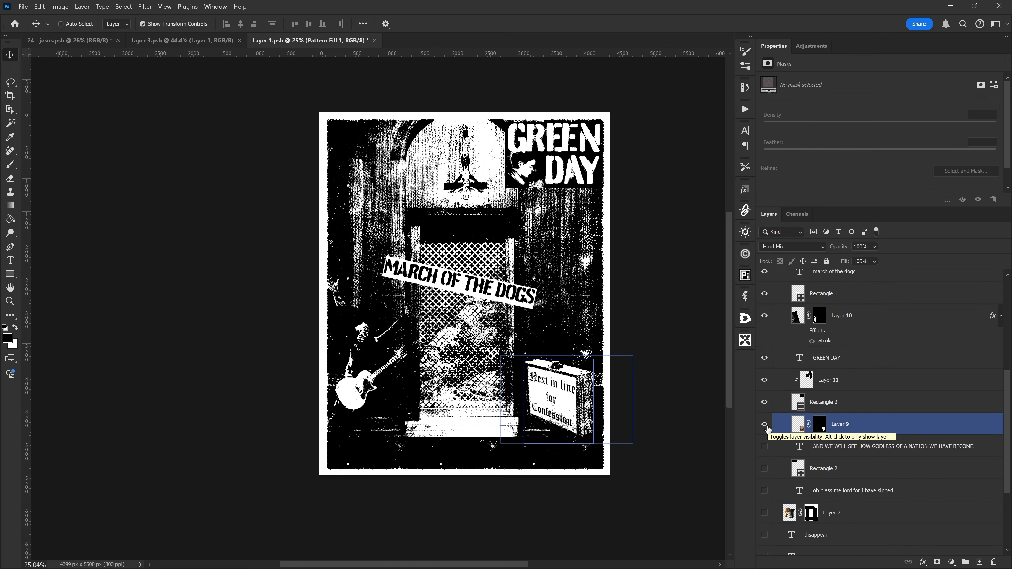
left_click(765, 424)
left_click(764, 447)
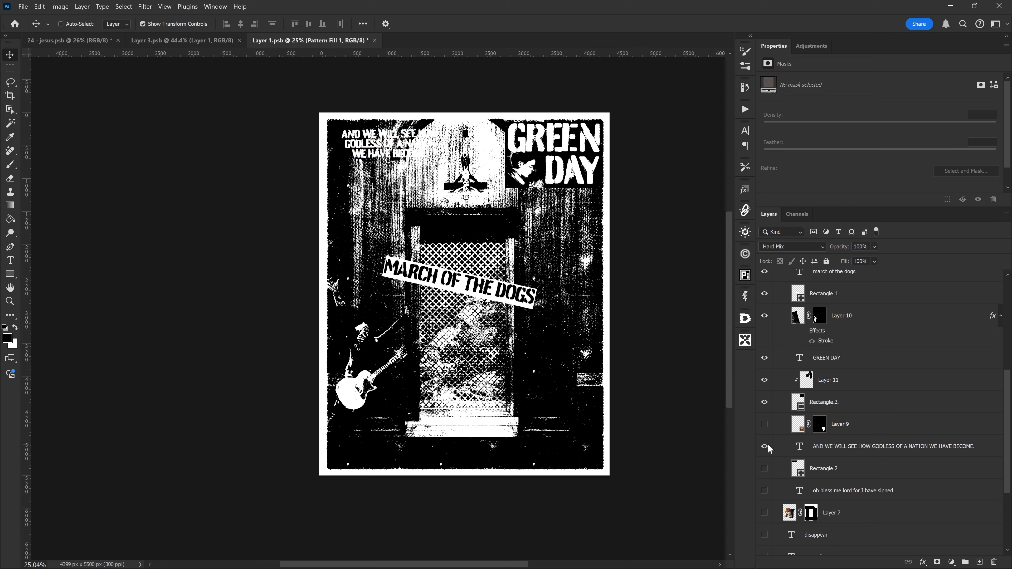
left_click(765, 468)
scroll(766, 480, "down", 3)
scroll(766, 481, "down", 1)
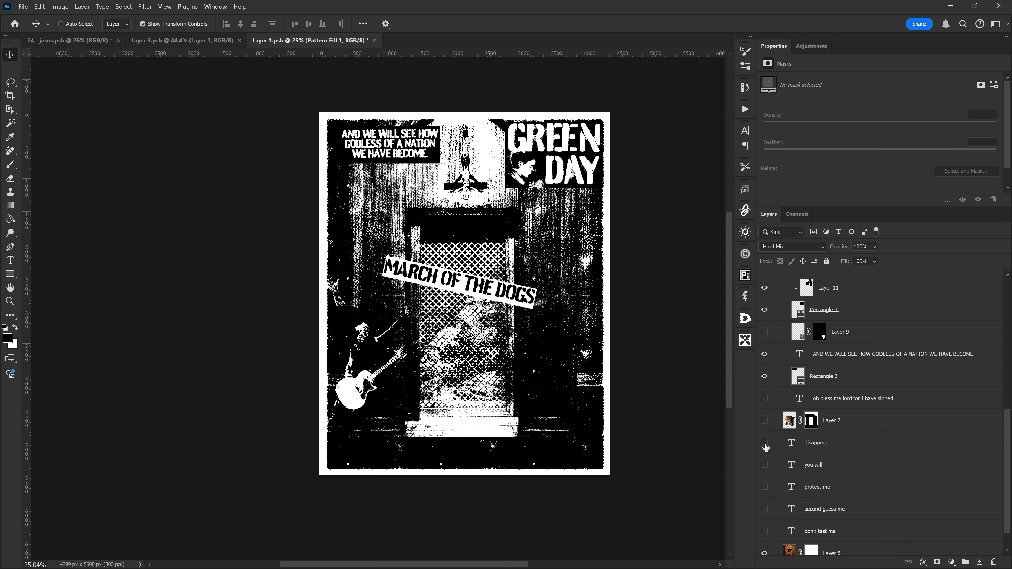
Show the "oh bless me lord for I have sinned" text and Layer 7 again.
left_click(765, 399)
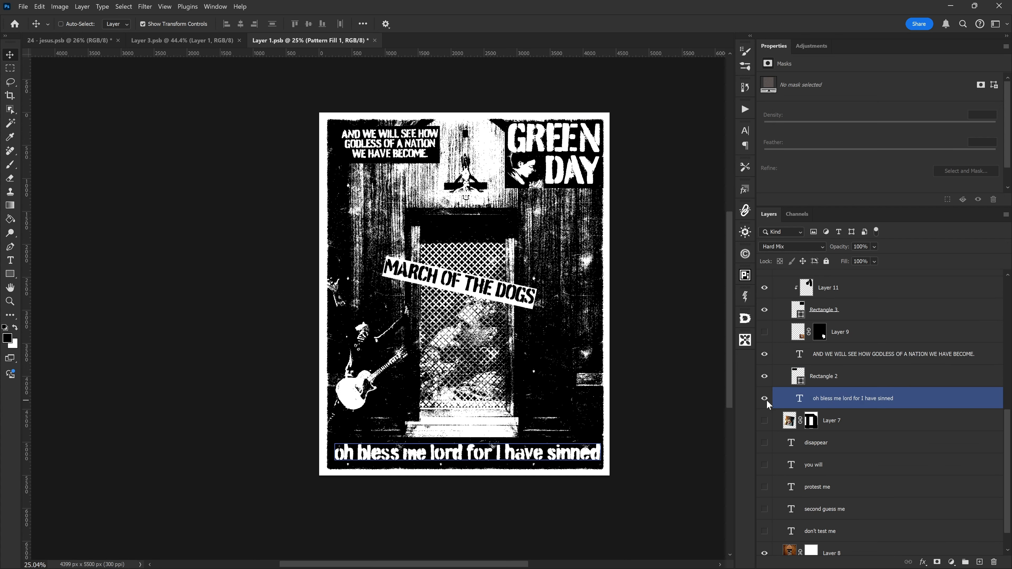
left_click(765, 421)
scroll(769, 438, "down", 2)
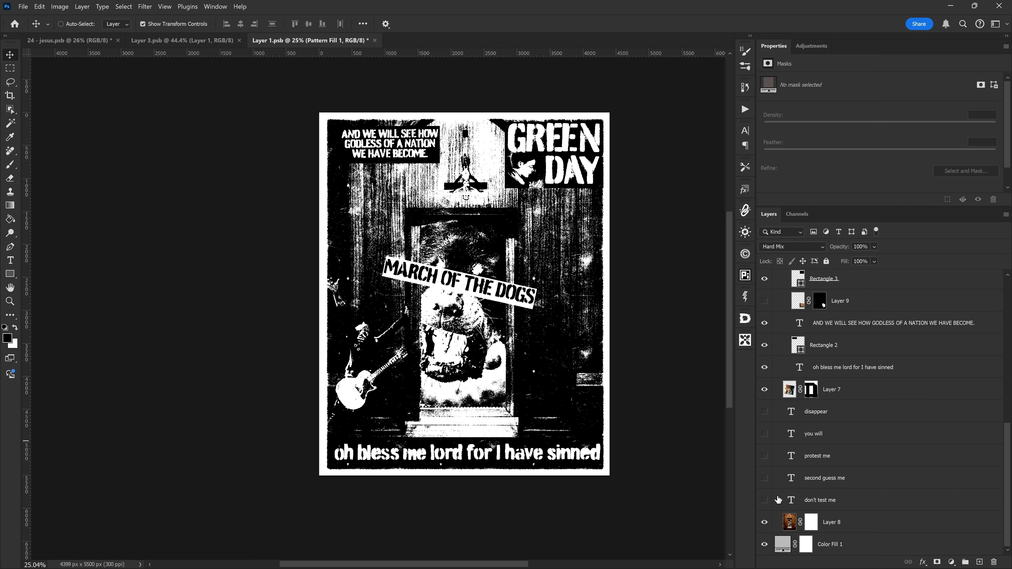
left_click(835, 384)
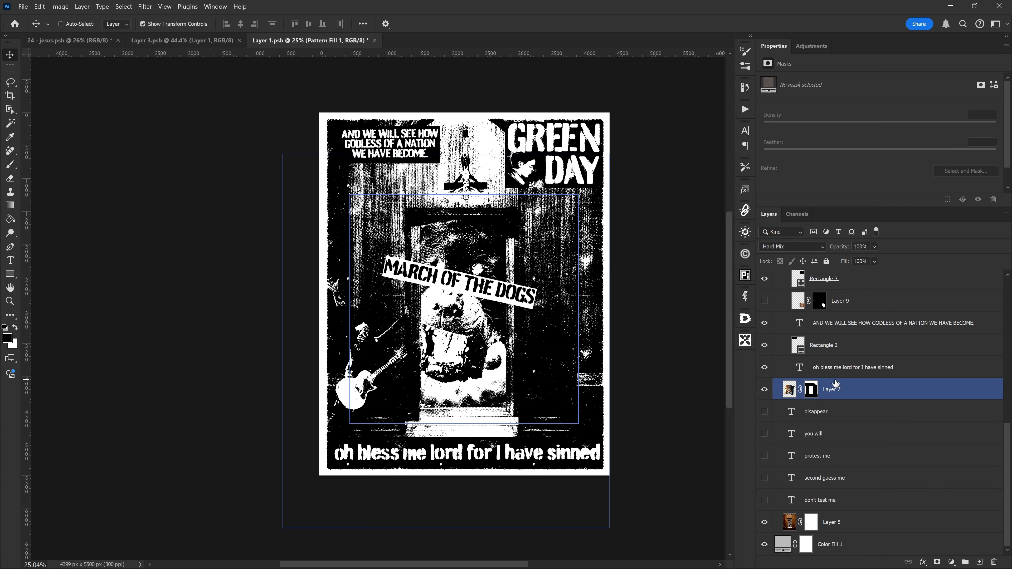